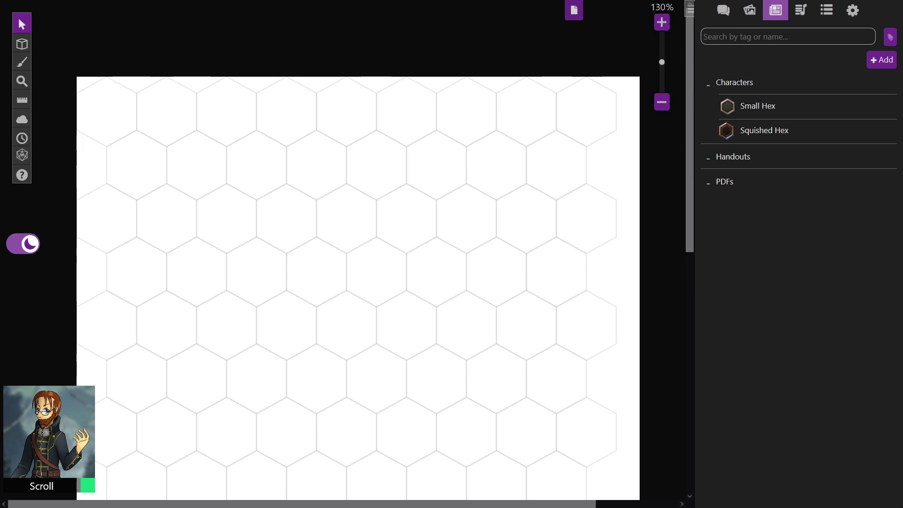
Place the blue-rimmed hex token image on the map and shrink it to fit a single grid hex
{"action": "left_click_drag", "start_coordinate": [687, 226], "coordinate": [334, 225]}
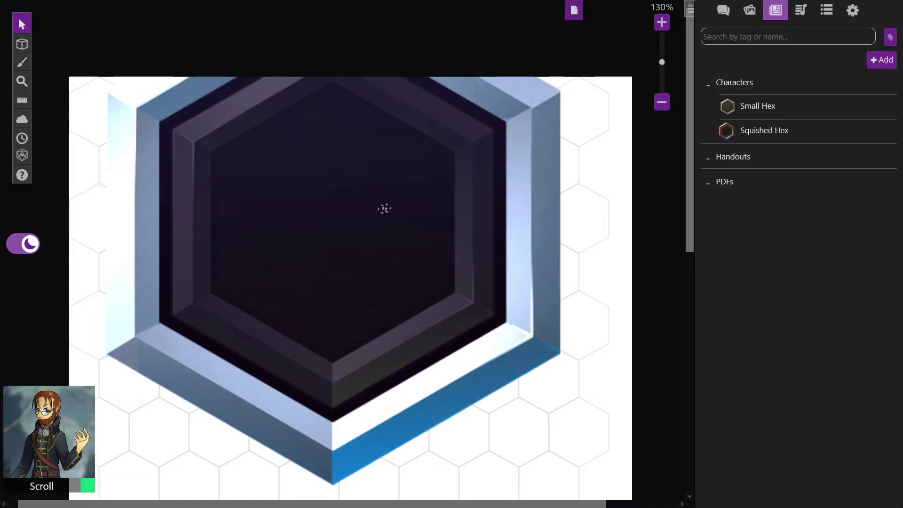
{"action": "left_click", "coordinate": [384, 208]}
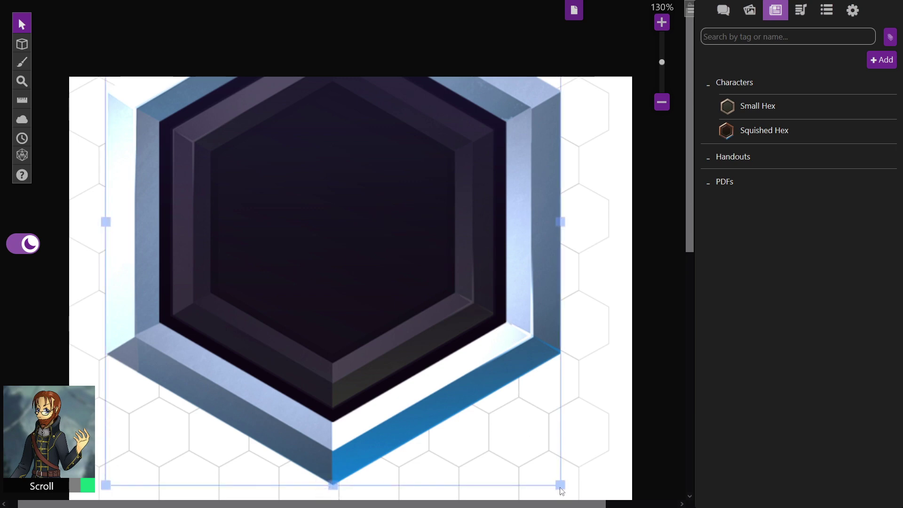
{"action": "left_click_drag", "start_coordinate": [561, 490], "coordinate": [331, 239]}
{"action": "left_click_drag", "start_coordinate": [242, 125], "coordinate": [385, 323]}
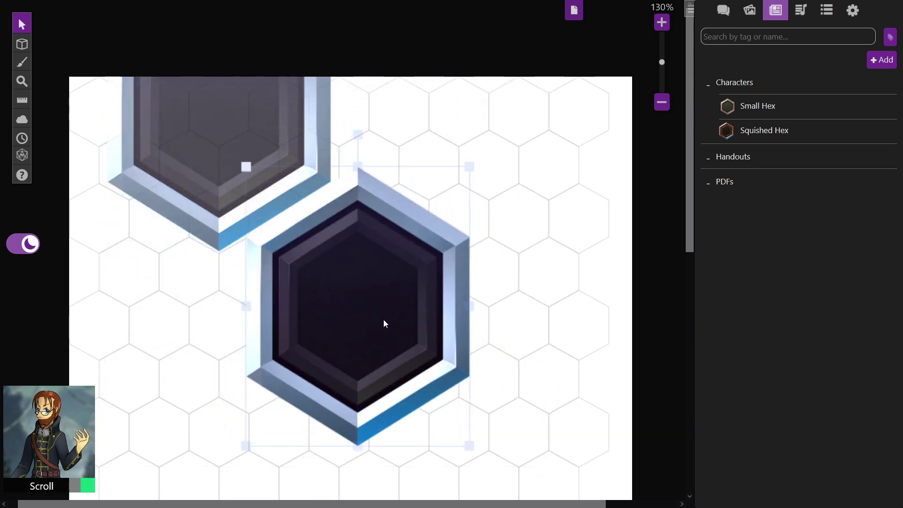
{"action": "left_click_drag", "start_coordinate": [450, 460], "coordinate": [299, 262]}
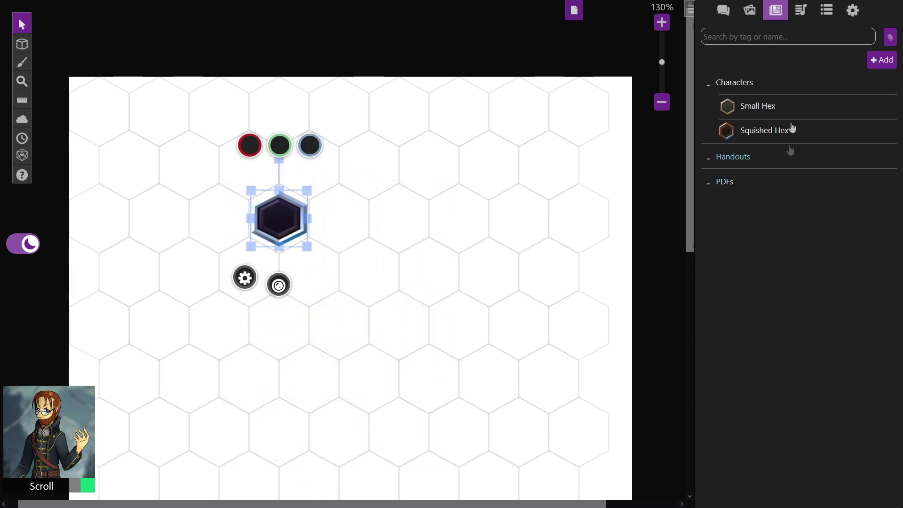
{"action": "left_click", "coordinate": [771, 107]}
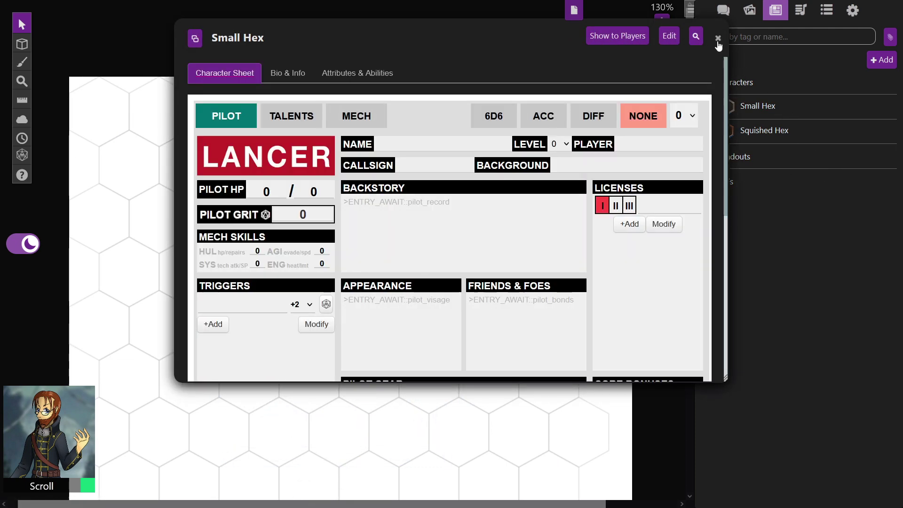
{"action": "left_click", "coordinate": [670, 37]}
{"action": "left_click", "coordinate": [655, 55]}
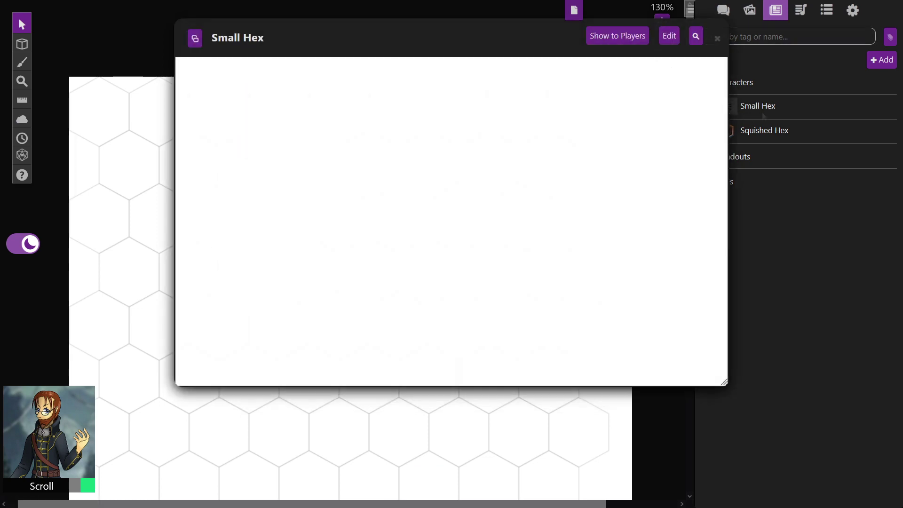
{"action": "left_click", "coordinate": [717, 38]}
Place the Small Hex and Squished Hex character tokens on the map in the same hex row as the blue token
{"action": "left_click_drag", "start_coordinate": [762, 102], "coordinate": [406, 223]}
{"action": "left_click_drag", "start_coordinate": [776, 131], "coordinate": [519, 217]}
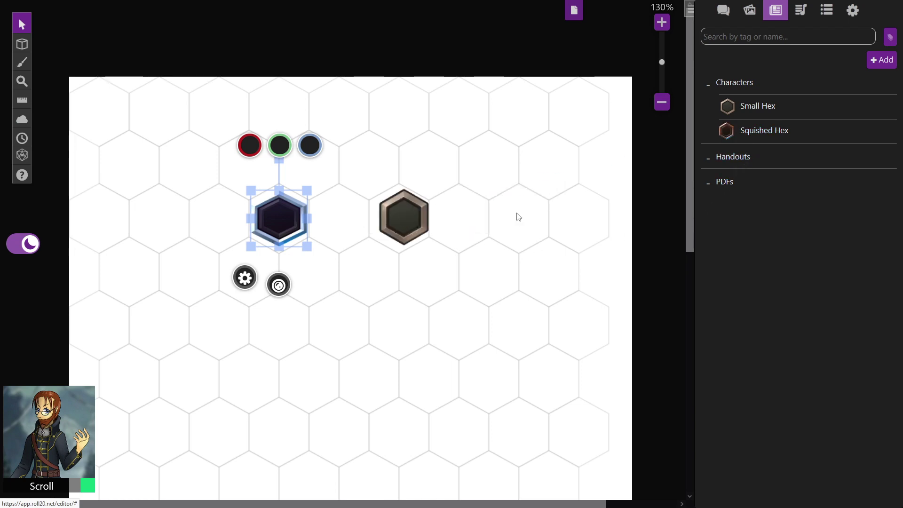
{"action": "left_click_drag", "start_coordinate": [413, 218], "coordinate": [400, 221]}
{"action": "left_click", "coordinate": [513, 231]}
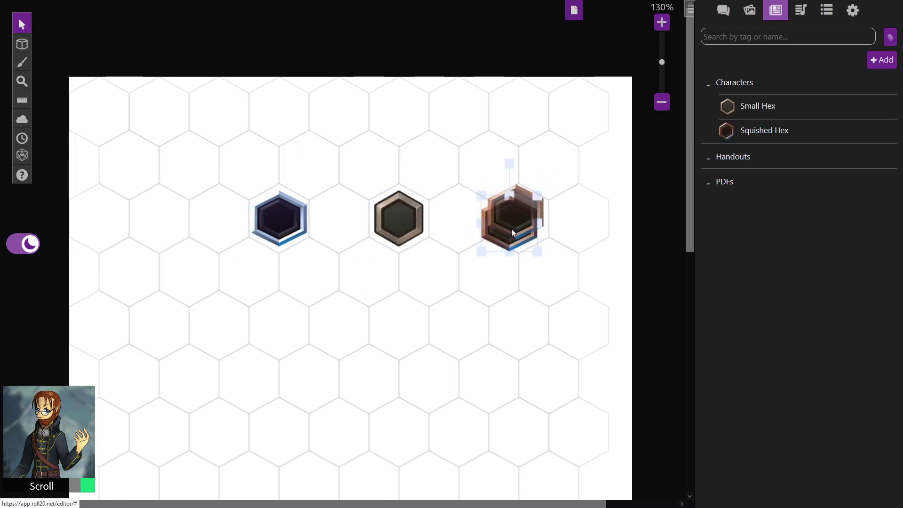
{"action": "left_click", "coordinate": [274, 218]}
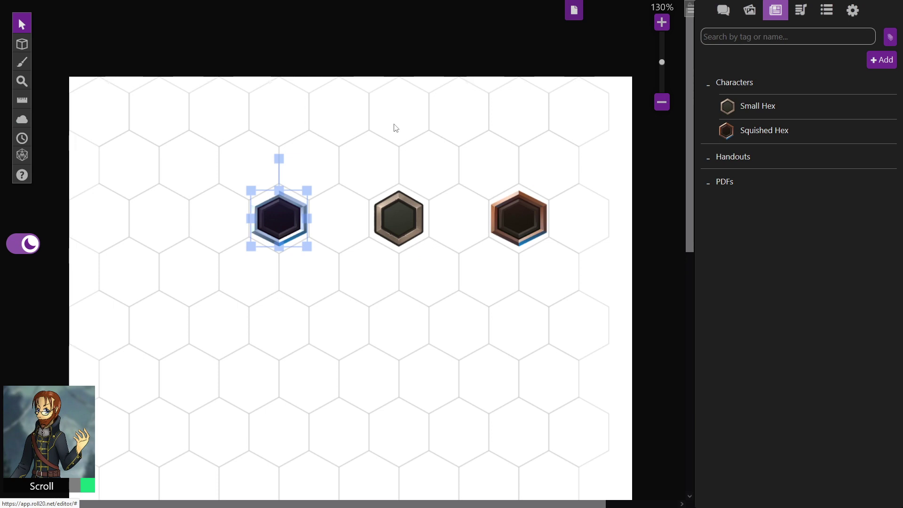
{"action": "left_click", "coordinate": [520, 228]}
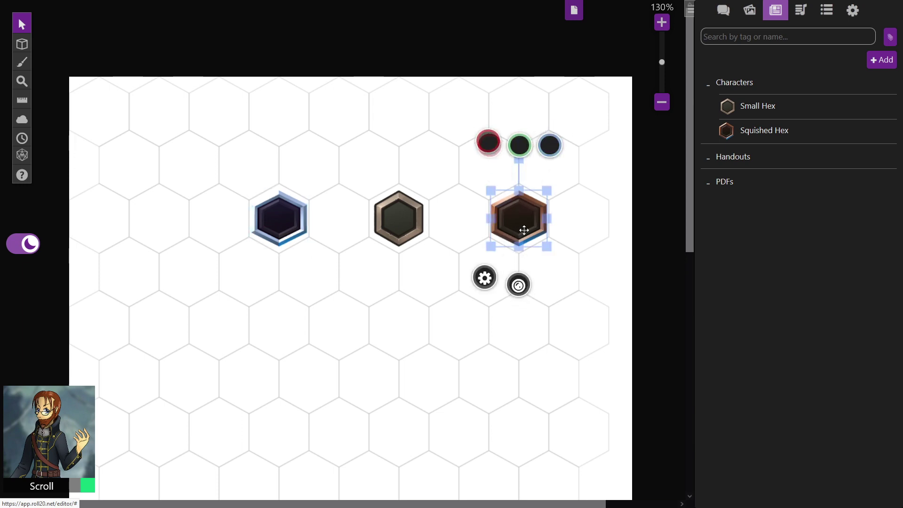
{"action": "left_click", "coordinate": [257, 232]}
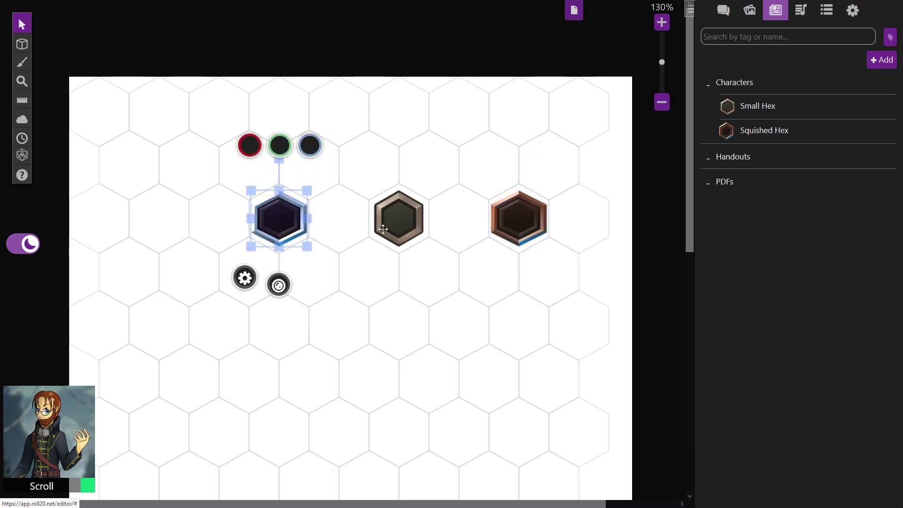
{"action": "left_click", "coordinate": [400, 228]}
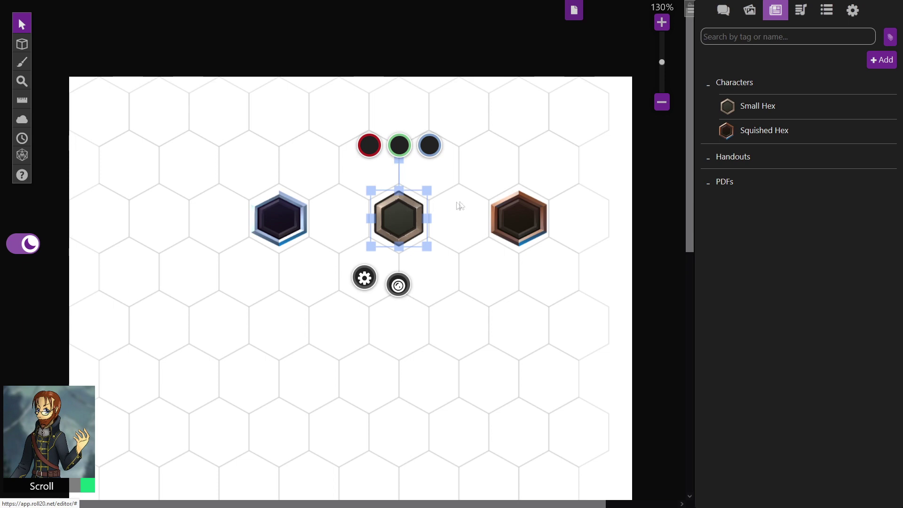
Set the Squished Hex token's dimensions to 76 pixels wide by 88 pixels high
{"action": "left_click", "coordinate": [524, 205]}
{"action": "right_click", "coordinate": [524, 206]}
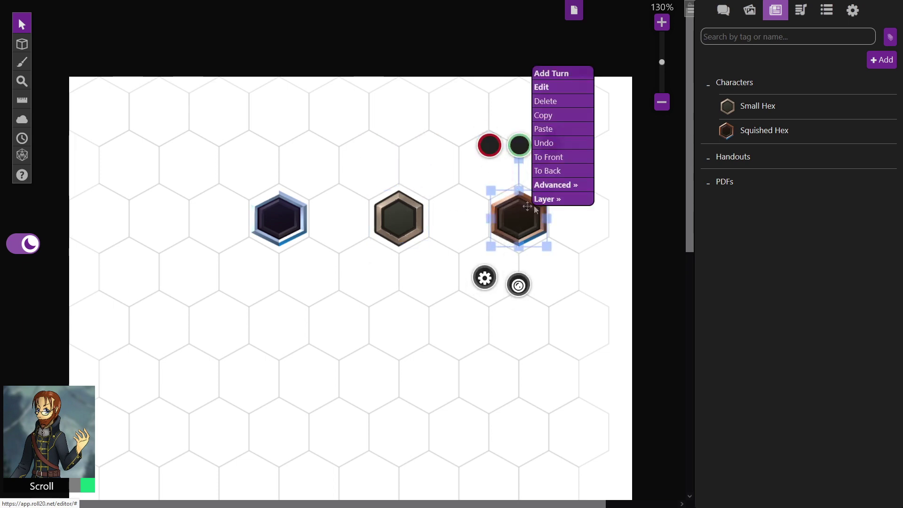
{"action": "mouse_move", "coordinate": [568, 193]}
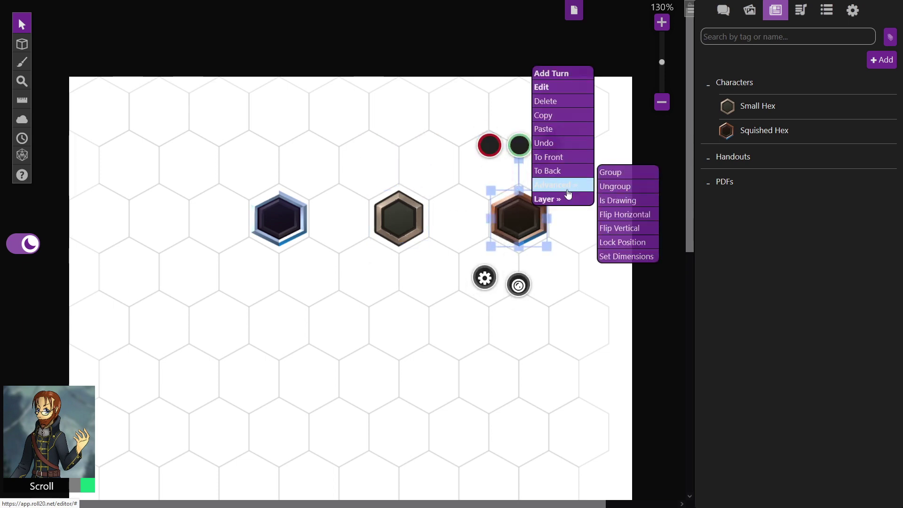
{"action": "left_click", "coordinate": [622, 256]}
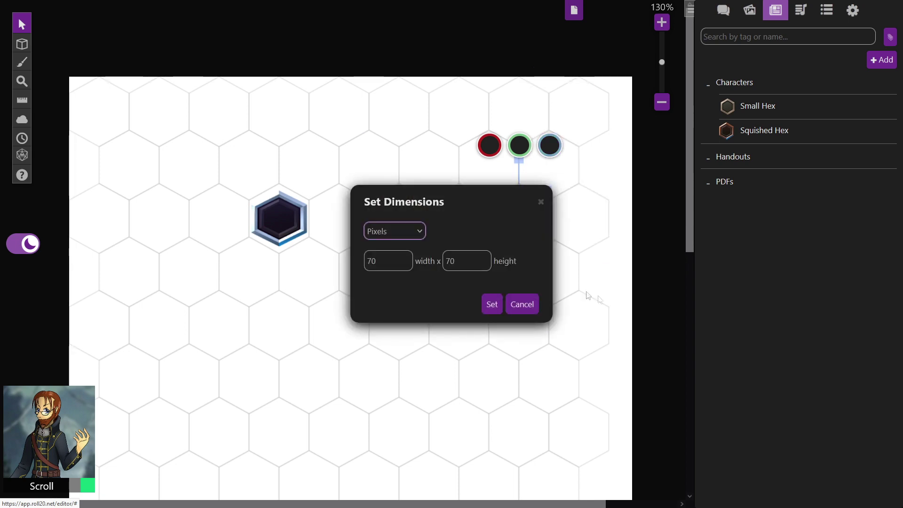
{"action": "double_click", "coordinate": [400, 262]}
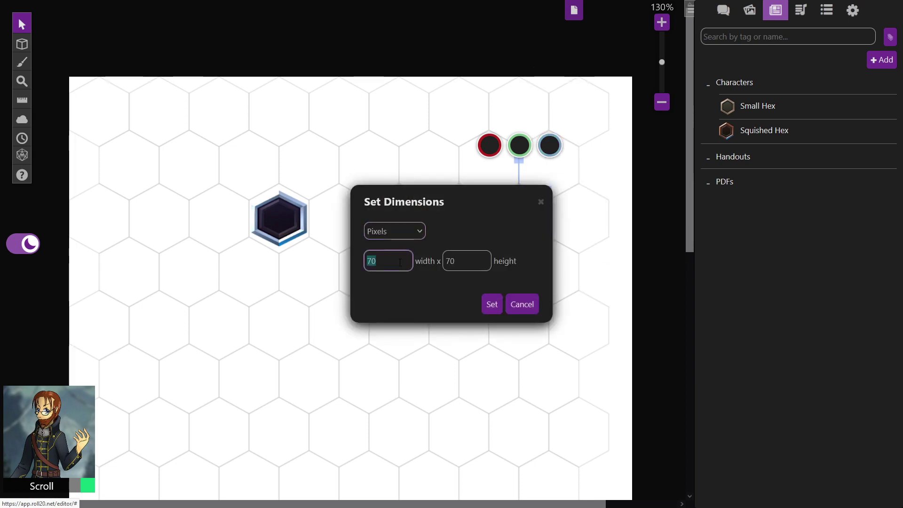
{"action": "type", "text": "76"}
{"action": "key", "text": "Tab"}
{"action": "type", "text": "88"}
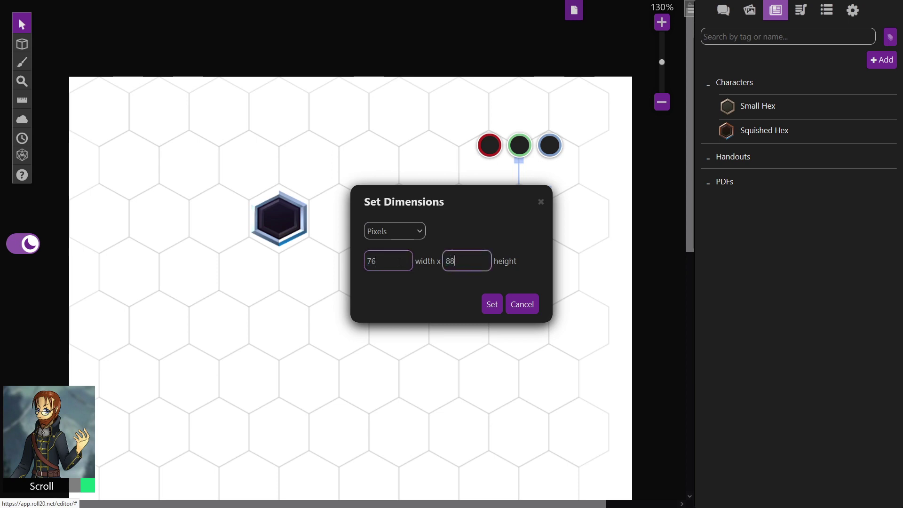
{"action": "left_click", "coordinate": [492, 304]}
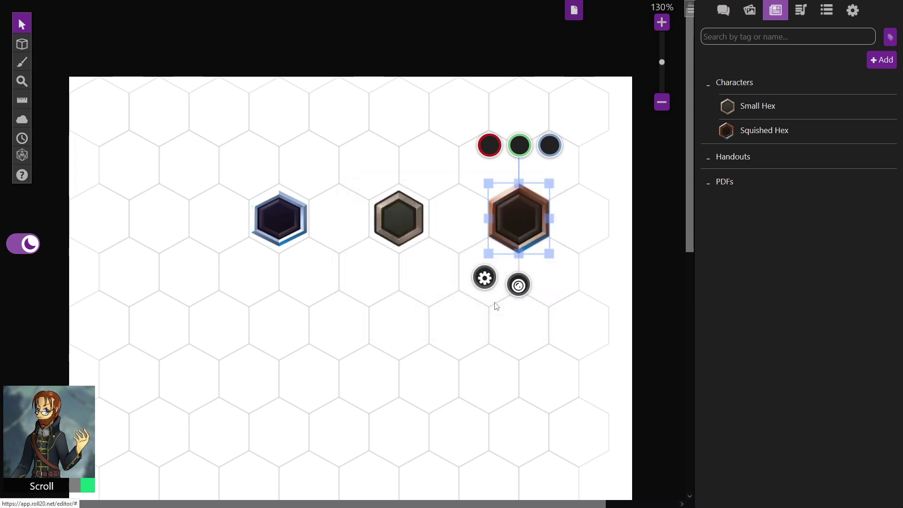
Set the Small Hex token's dimensions to 84 pixels wide by 88 pixels high
{"action": "left_click", "coordinate": [395, 214]}
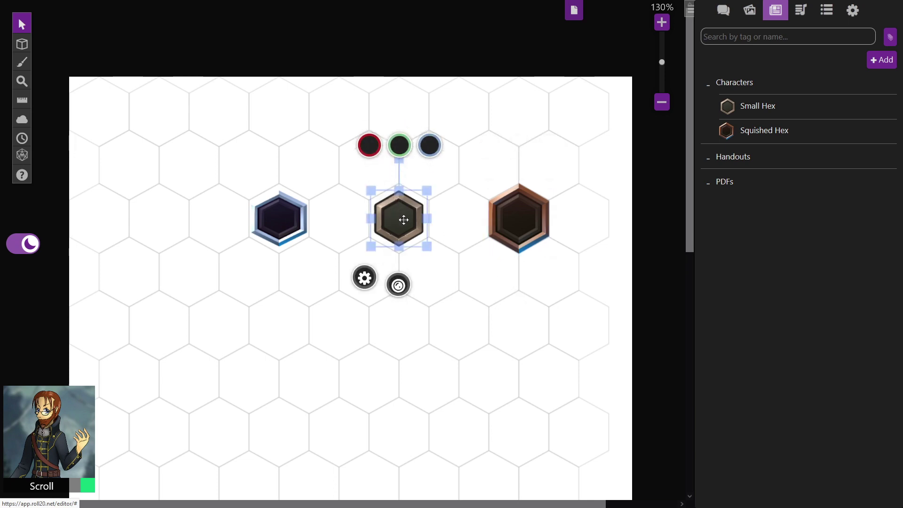
{"action": "right_click", "coordinate": [404, 224]}
{"action": "mouse_move", "coordinate": [460, 212]}
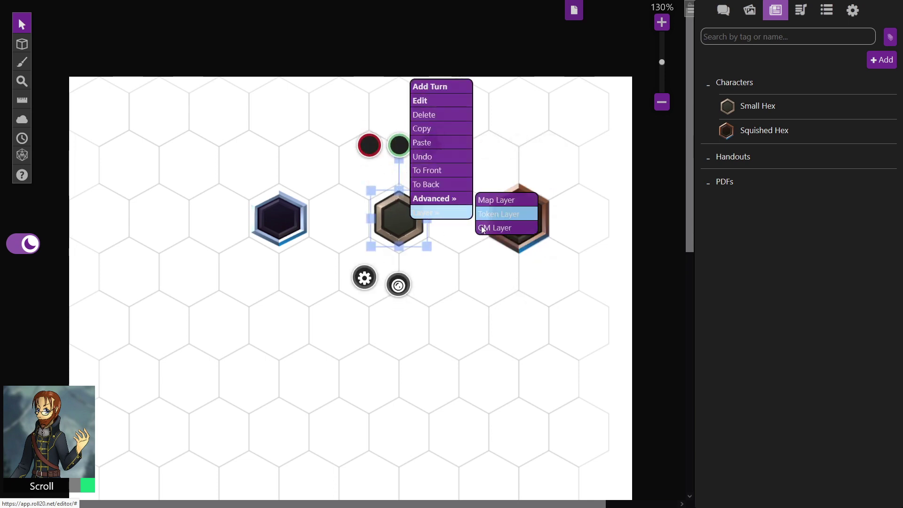
{"action": "left_click", "coordinate": [503, 269]}
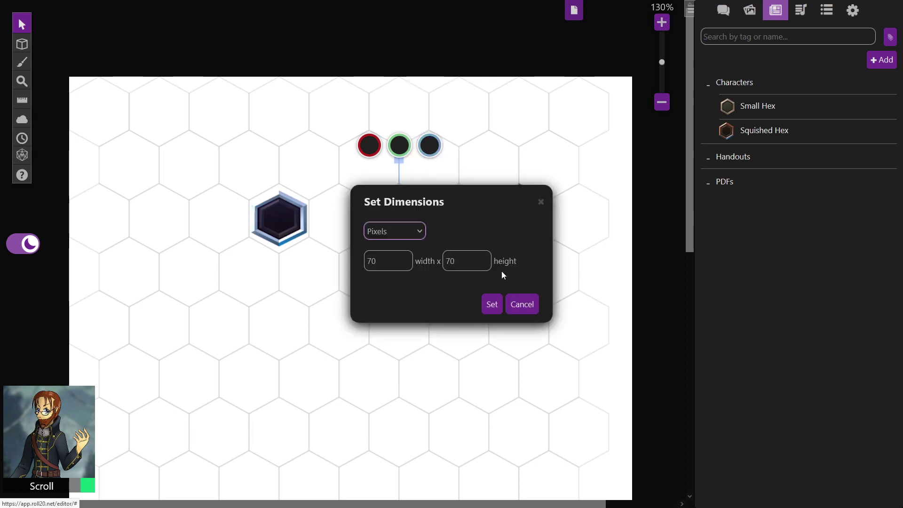
{"action": "double_click", "coordinate": [392, 261]}
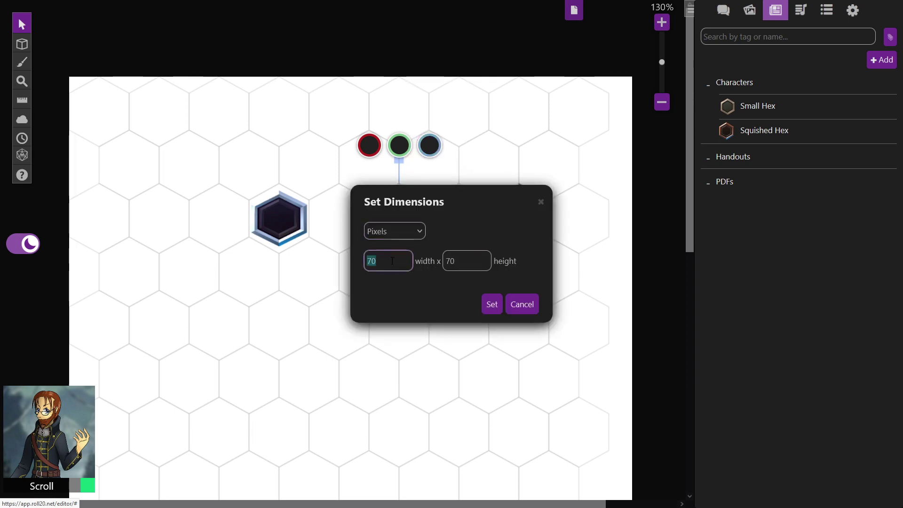
{"action": "type", "text": "84"}
{"action": "key", "text": "Tab"}
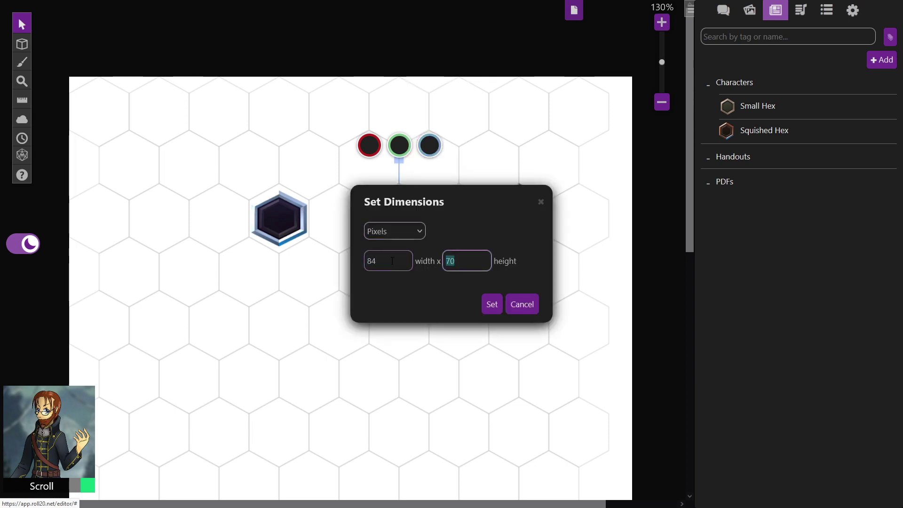
{"action": "type", "text": "88"}
{"action": "left_click", "coordinate": [491, 304]}
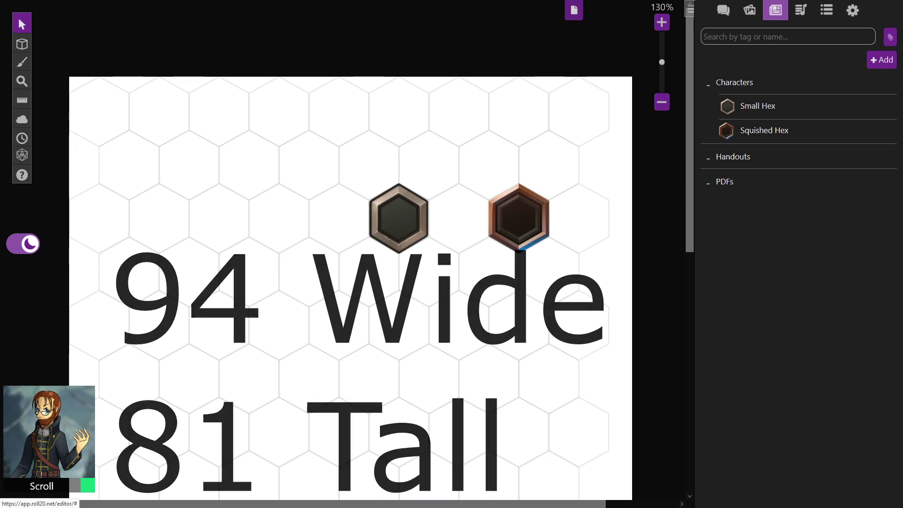
Save the resized Squished Hex token as that character's default token and place a new copy of it below the existing tokens
{"action": "left_click", "coordinate": [519, 216]}
{"action": "scroll", "coordinate": [519, 216], "scroll_direction": "up", "scroll_amount": 5}
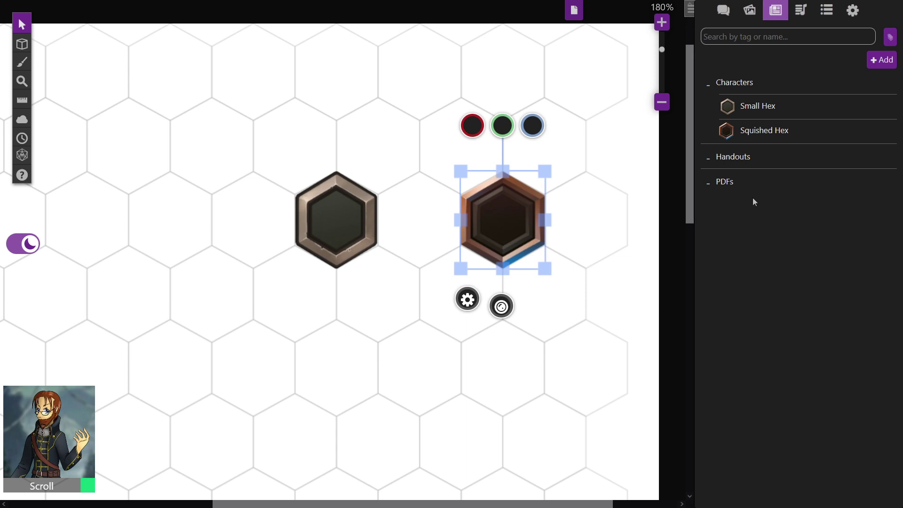
{"action": "double_click", "coordinate": [532, 217]}
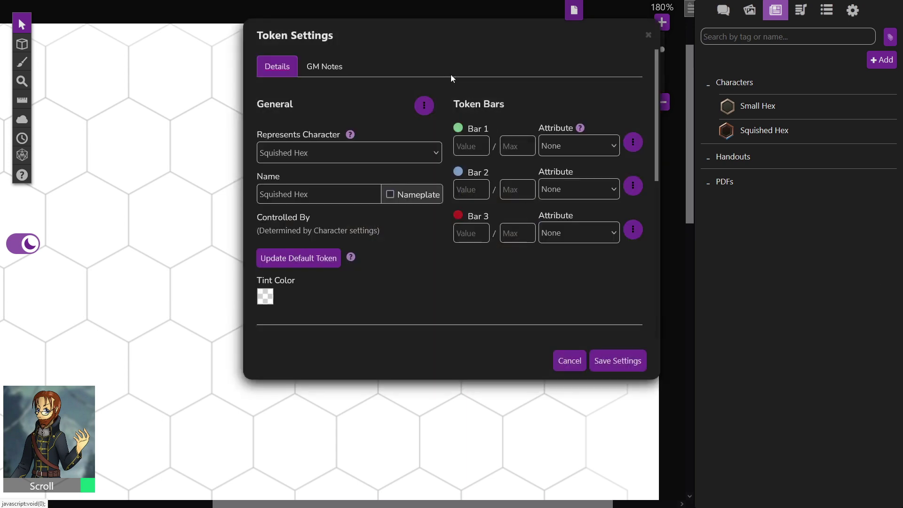
{"action": "left_click", "coordinate": [424, 105]}
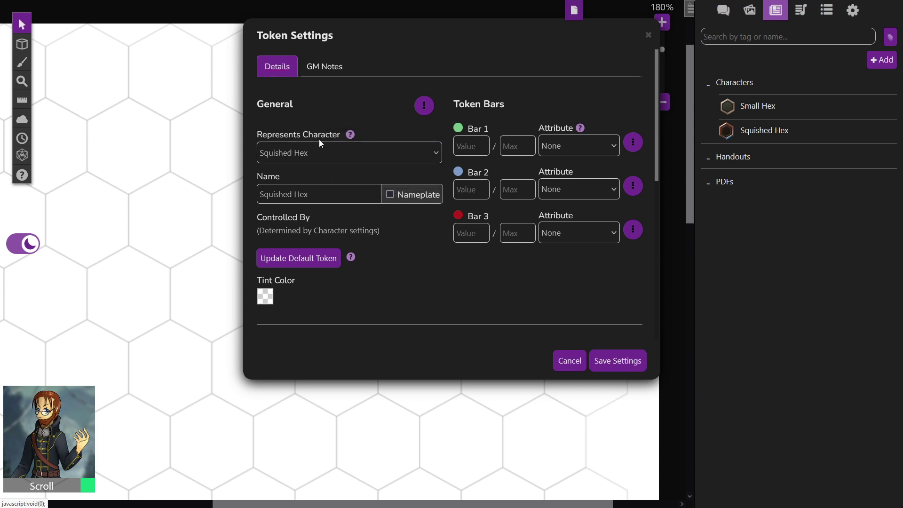
{"action": "left_click", "coordinate": [351, 151]}
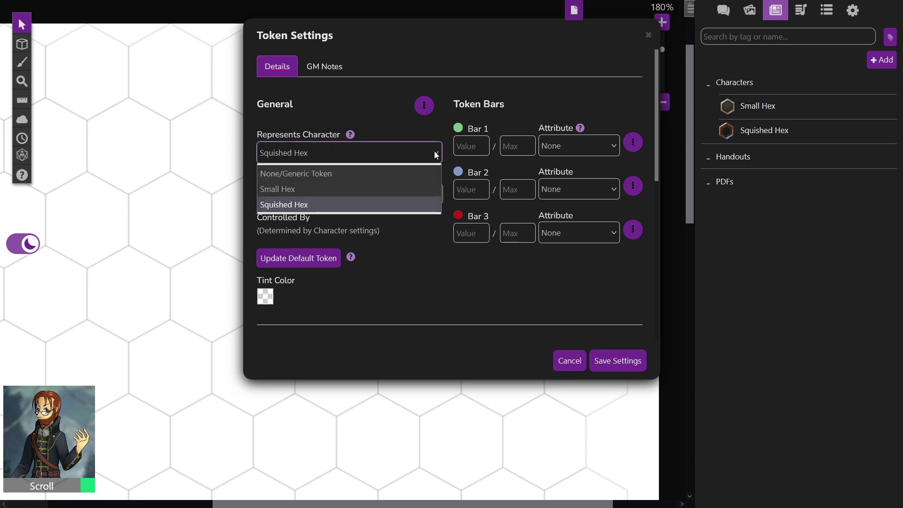
{"action": "left_click", "coordinate": [327, 205]}
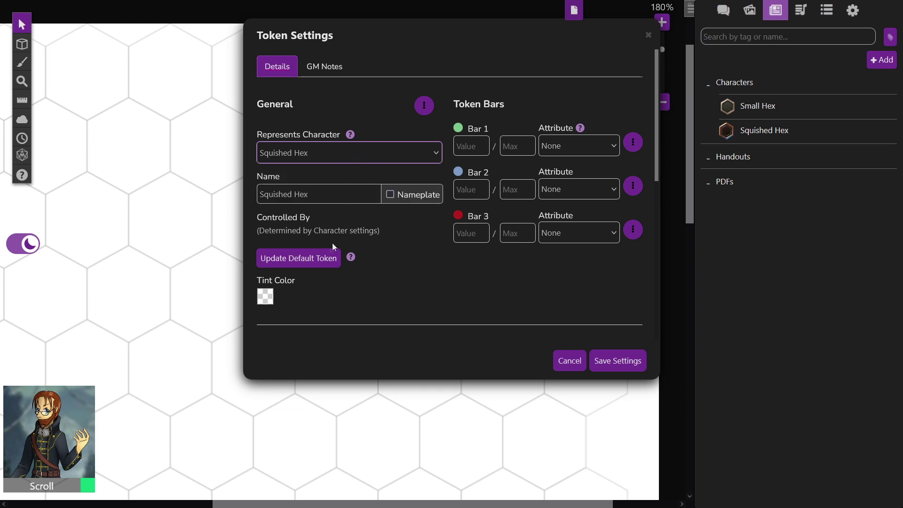
{"action": "left_click", "coordinate": [310, 263]}
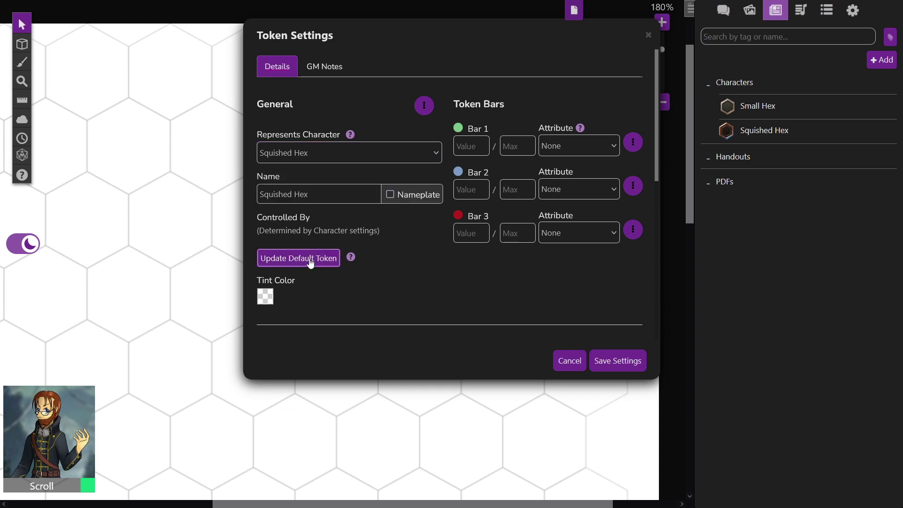
{"action": "left_click", "coordinate": [627, 363]}
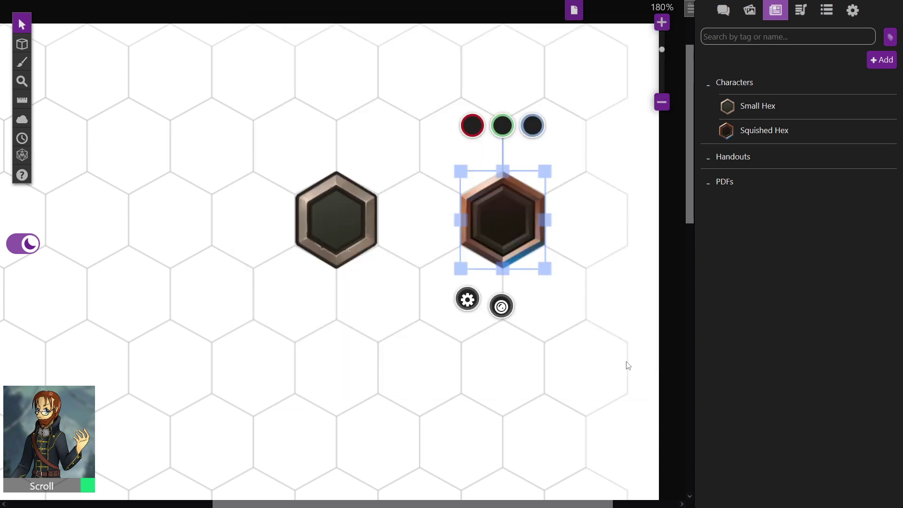
{"action": "left_click_drag", "start_coordinate": [781, 137], "coordinate": [436, 371]}
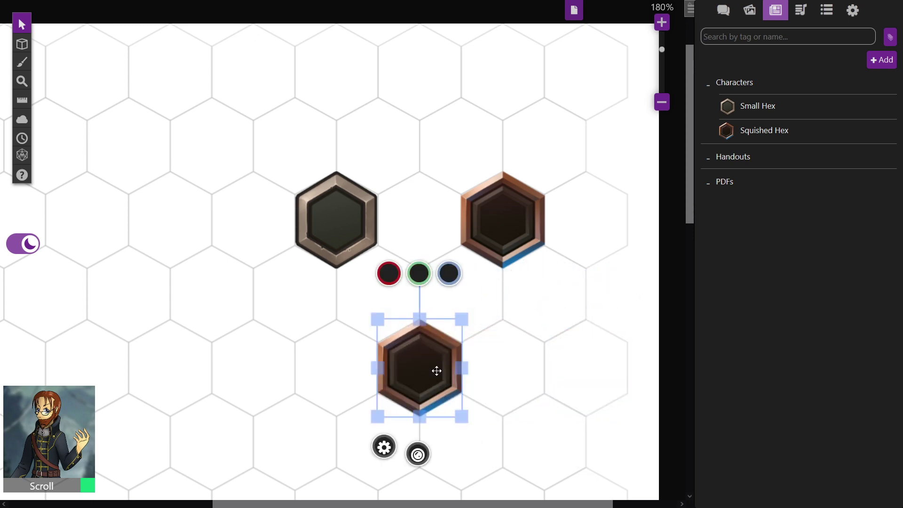
Replace the Squished Hex character's default token with the blue hex token image and save the character
{"action": "left_click", "coordinate": [789, 131]}
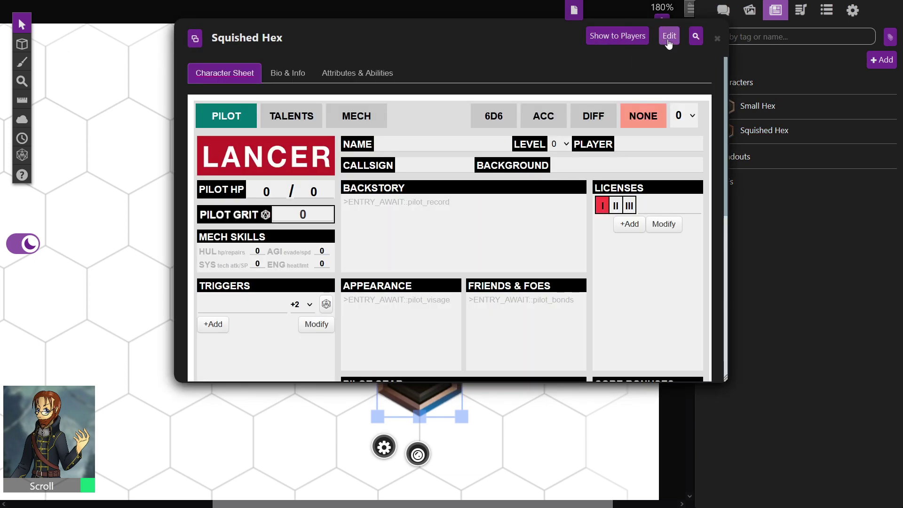
{"action": "left_click", "coordinate": [669, 36]}
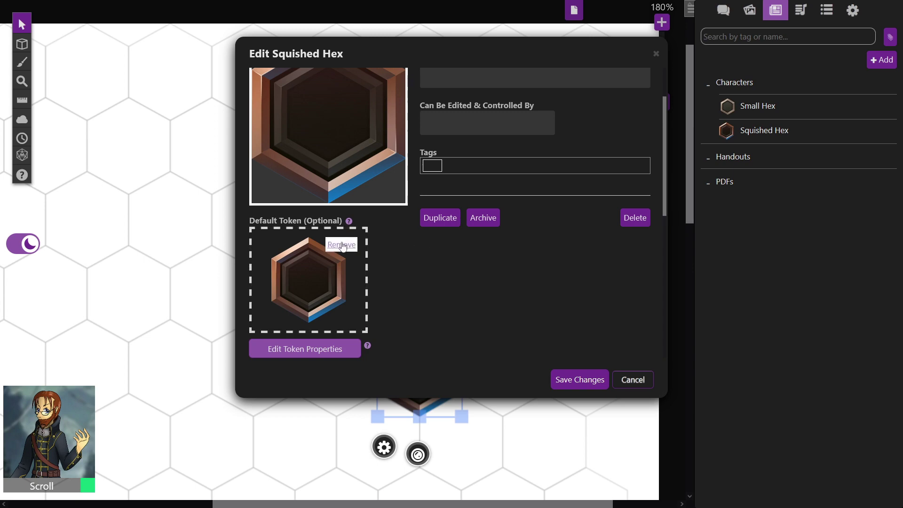
{"action": "left_click", "coordinate": [341, 249]}
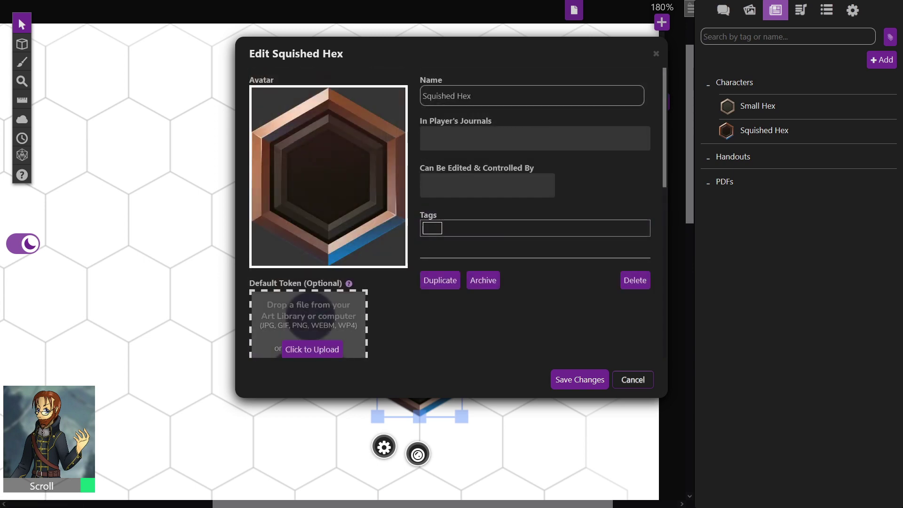
{"action": "left_click", "coordinate": [315, 326]}
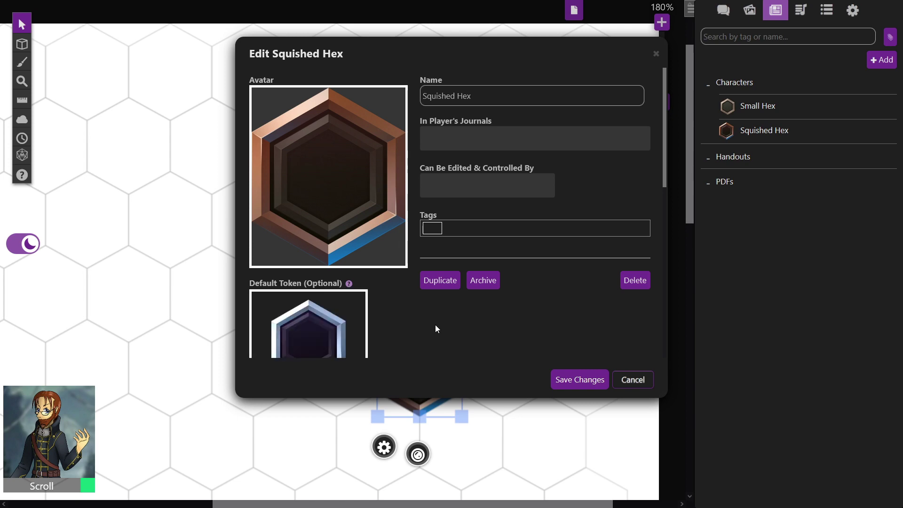
{"action": "scroll", "coordinate": [435, 325], "scroll_direction": "down", "scroll_amount": 3}
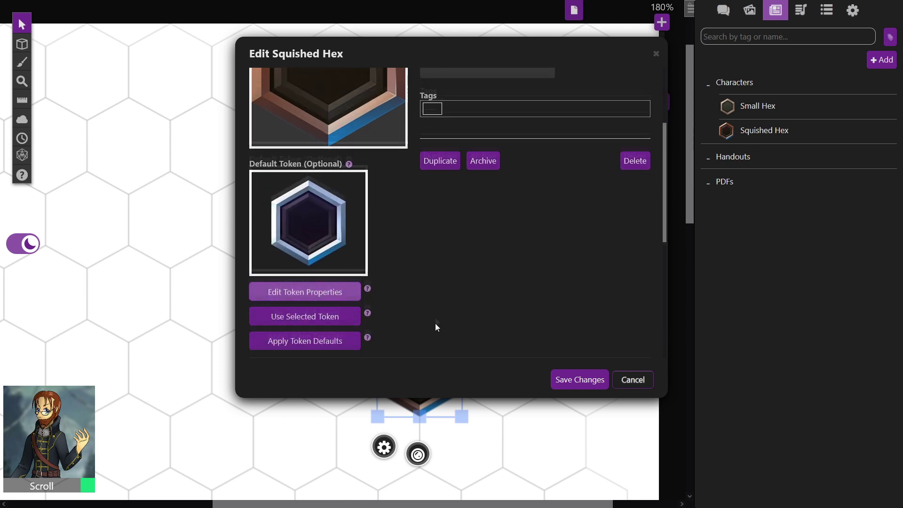
{"action": "mouse_move", "coordinate": [323, 222]}
{"action": "left_click", "coordinate": [566, 382]}
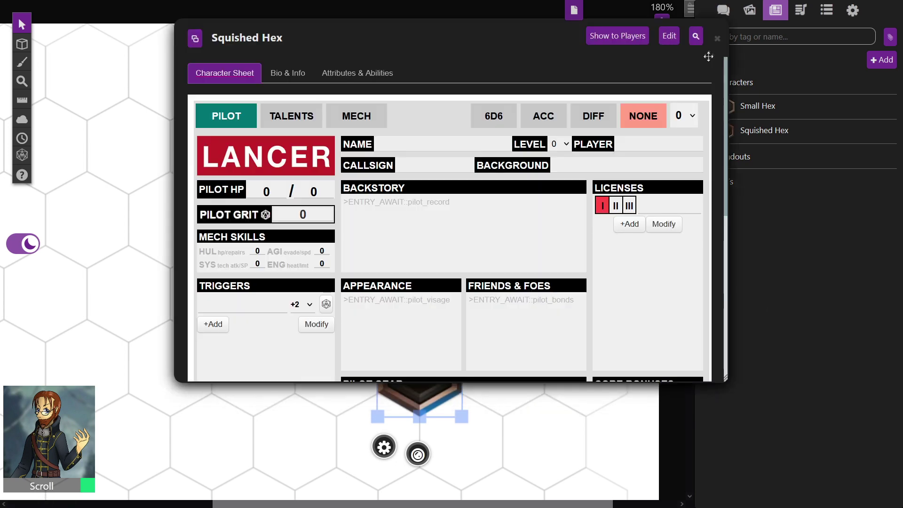
{"action": "left_click", "coordinate": [717, 38]}
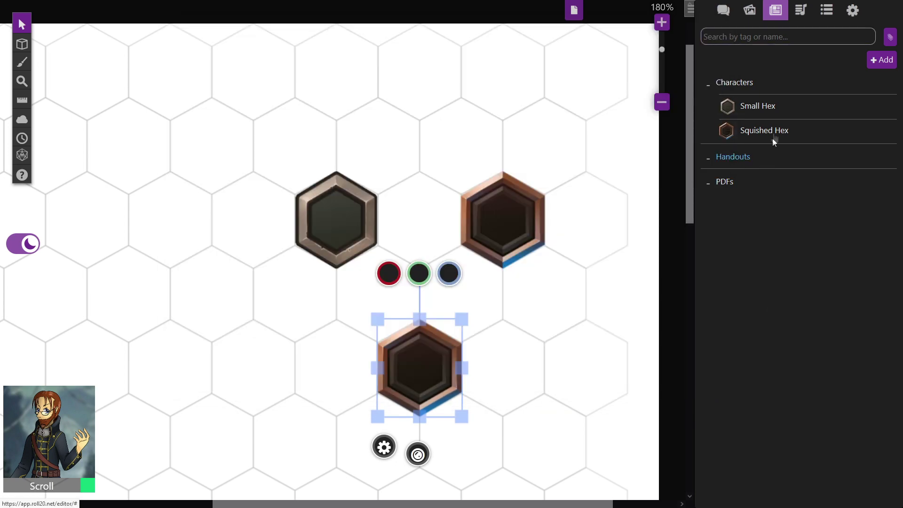
Place two copies of the Squished Hex token and one Small Hex token on empty areas of the map
{"action": "left_click_drag", "start_coordinate": [769, 134], "coordinate": [504, 375]}
{"action": "left_click", "coordinate": [257, 368]}
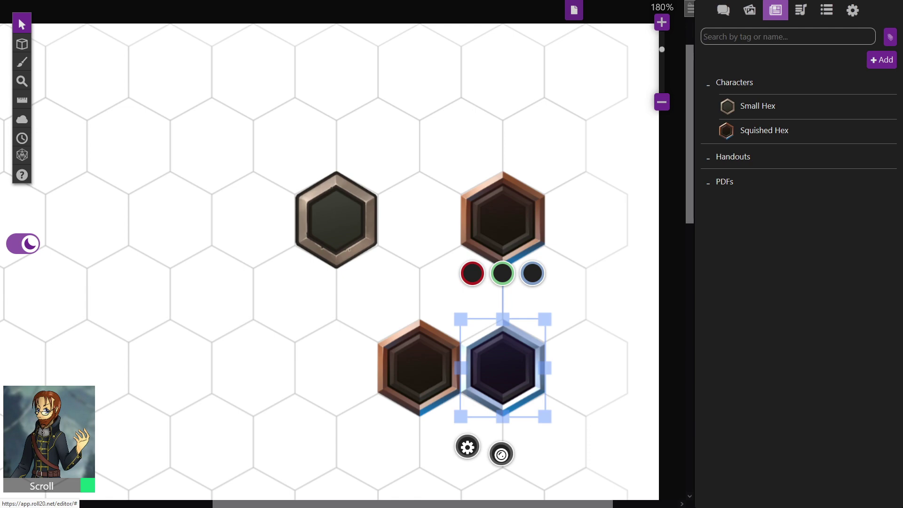
{"action": "left_click_drag", "start_coordinate": [798, 137], "coordinate": [544, 147]}
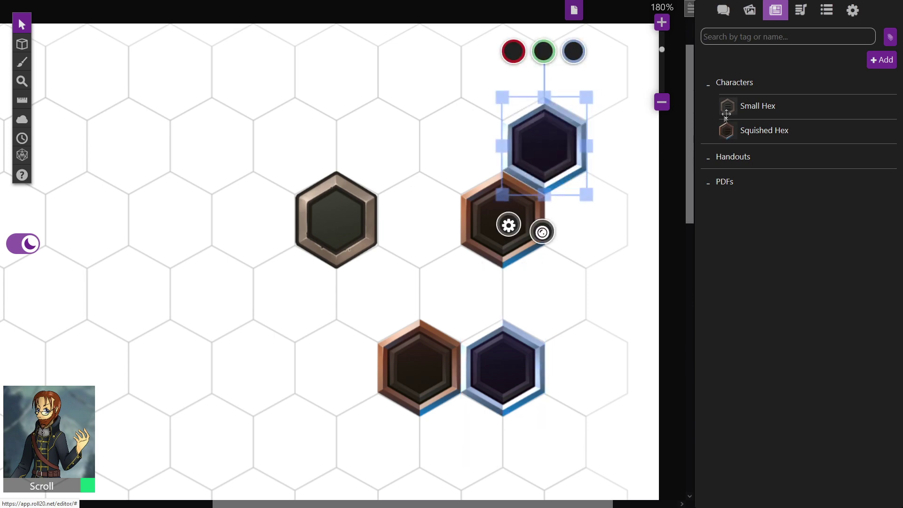
{"action": "left_click_drag", "start_coordinate": [771, 113], "coordinate": [383, 147]}
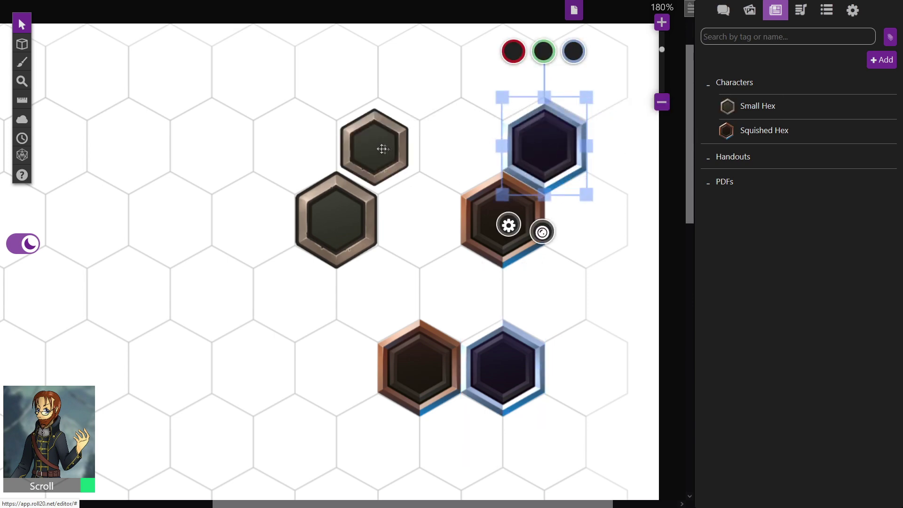
{"action": "left_click", "coordinate": [390, 144]}
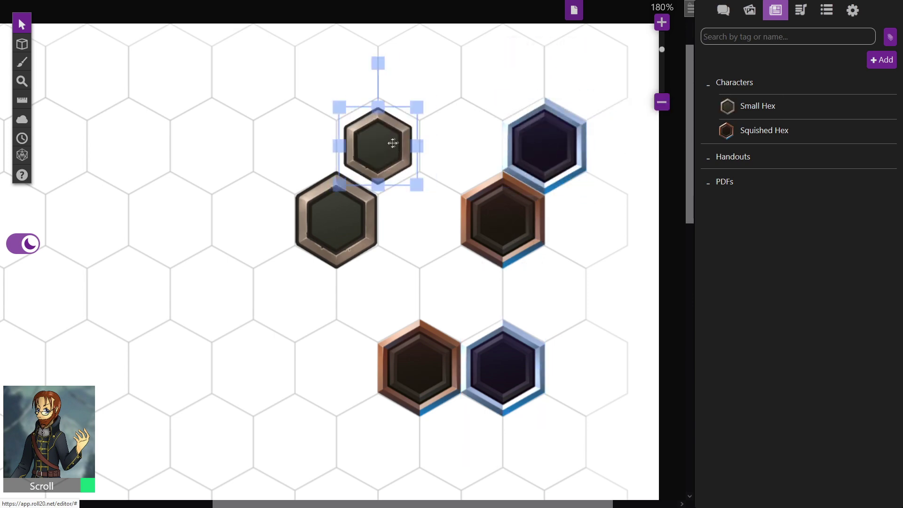
Save the resized beige token as the Small Hex character's default token and place a new copy of it on the map
{"action": "left_click", "coordinate": [348, 224]}
{"action": "double_click", "coordinate": [330, 214]}
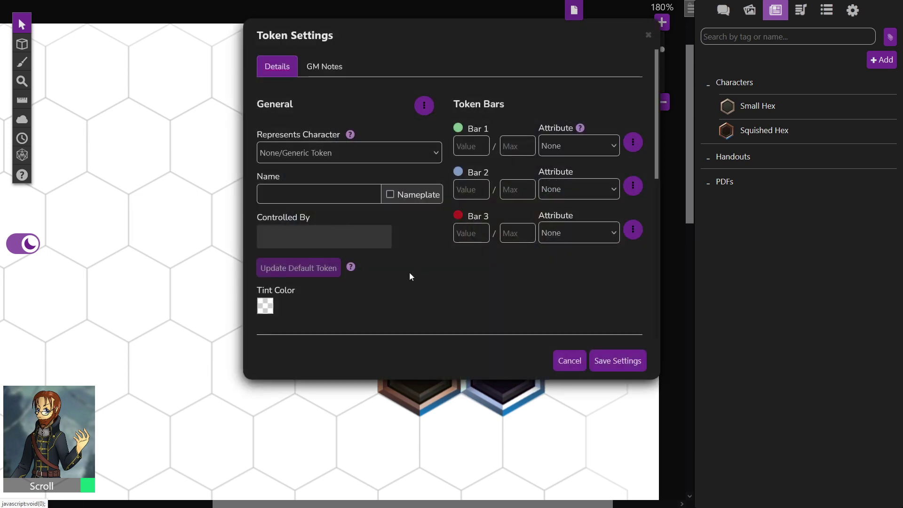
{"action": "left_click", "coordinate": [411, 153]}
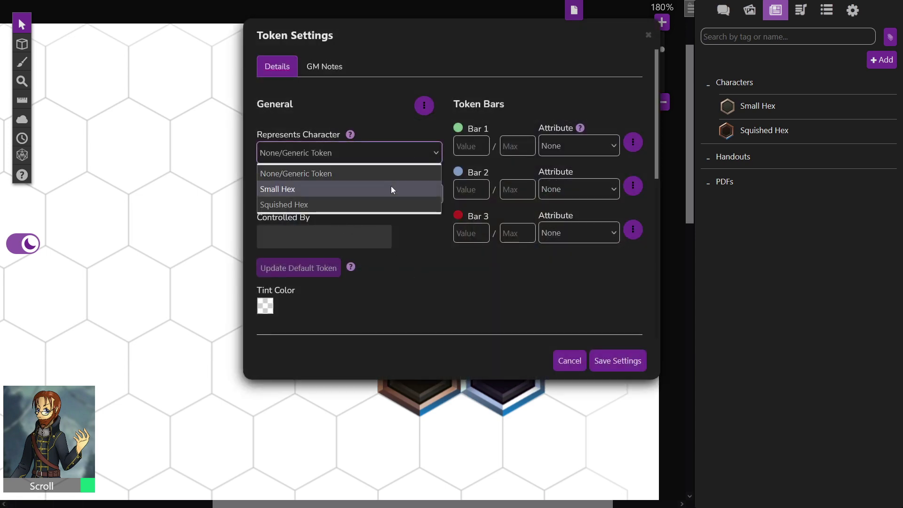
{"action": "left_click", "coordinate": [391, 185]}
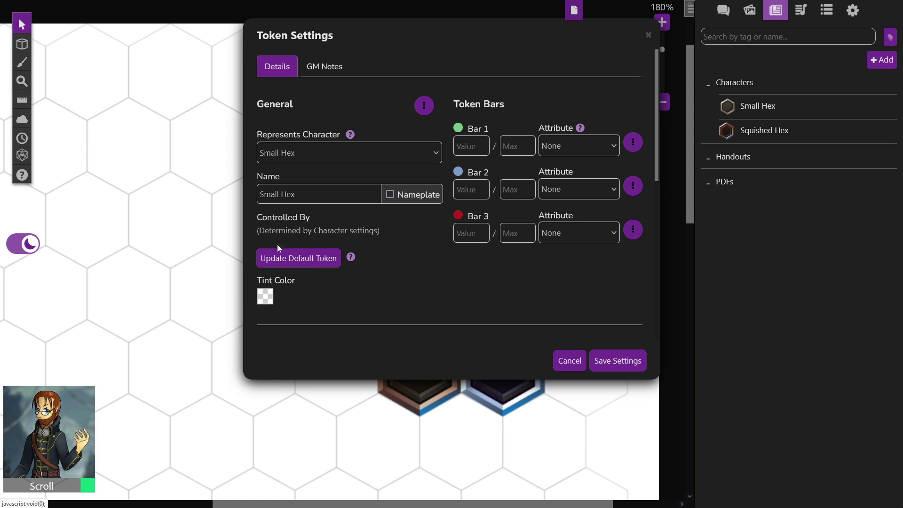
{"action": "left_click", "coordinate": [291, 261]}
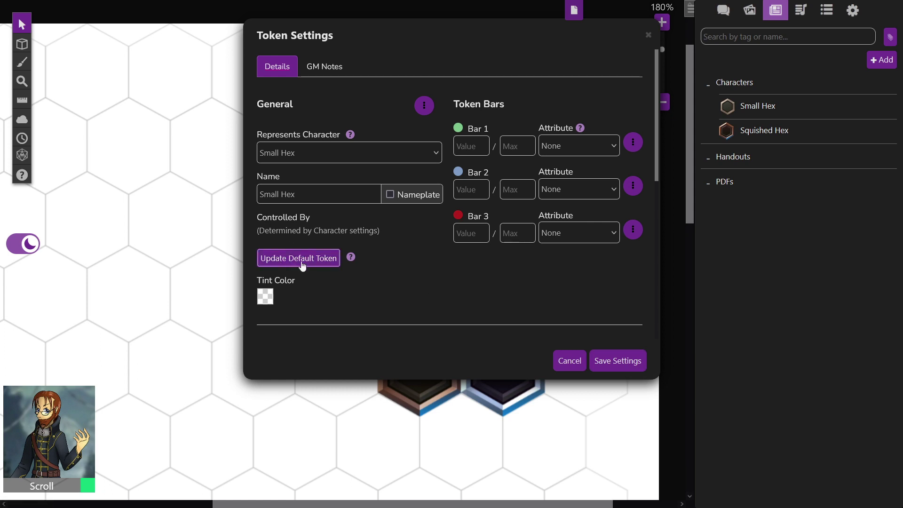
{"action": "left_click", "coordinate": [610, 367]}
{"action": "left_click_drag", "start_coordinate": [752, 111], "coordinate": [296, 135]}
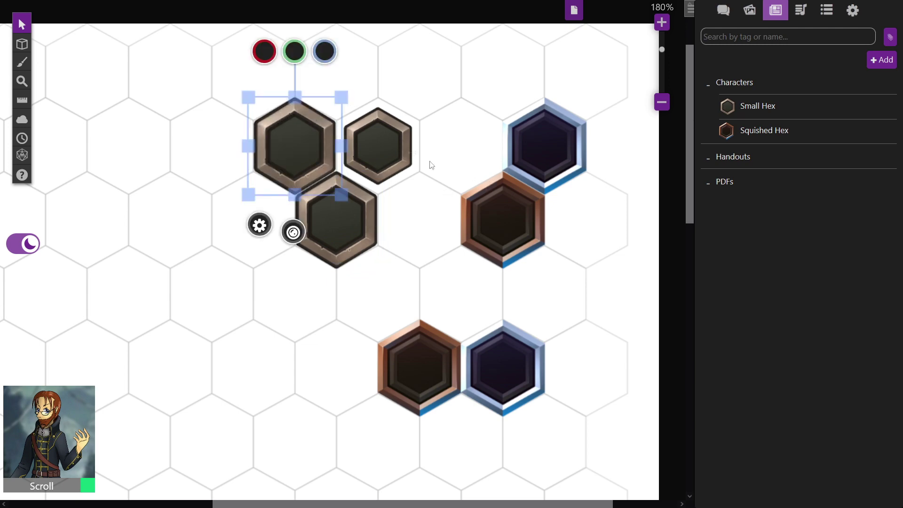
{"action": "left_click", "coordinate": [471, 194]}
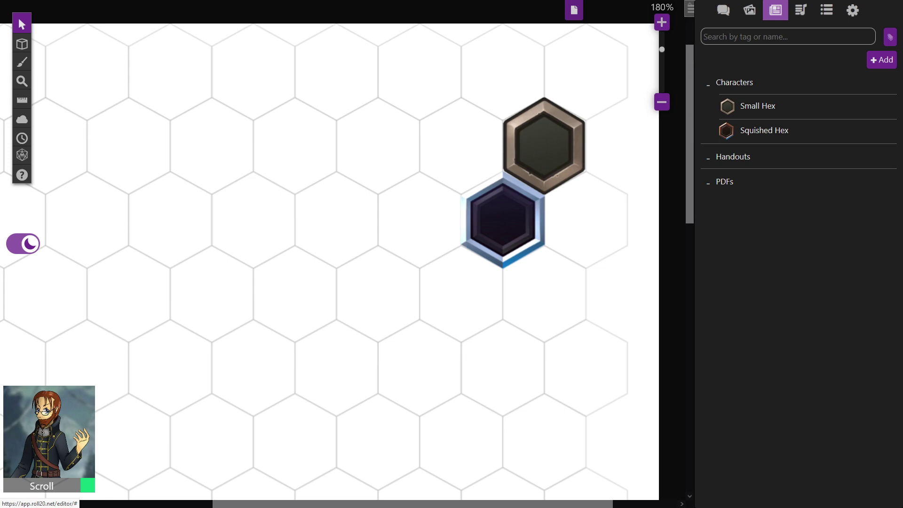
Add the three-hex S2 token to the map and shrink it to about 140 by 140 pixels
{"action": "left_click_drag", "start_coordinate": [2, 245], "coordinate": [265, 247]}
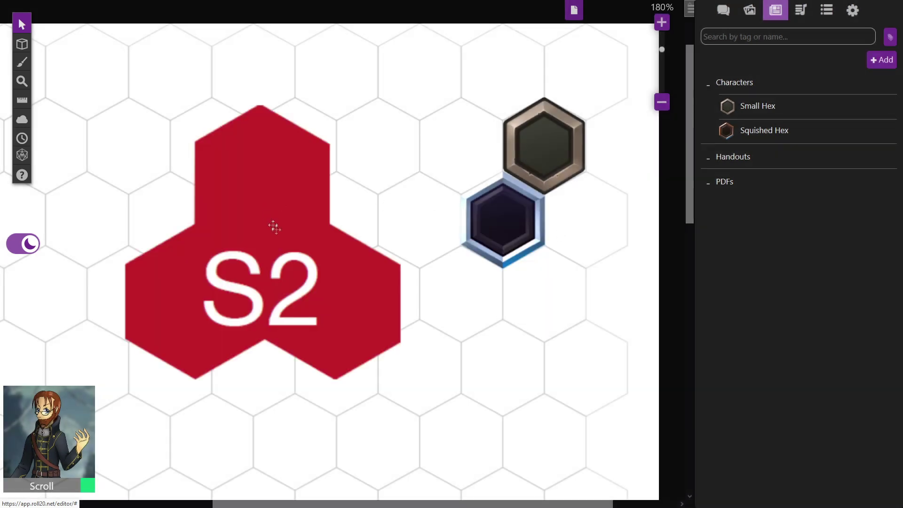
{"action": "left_click", "coordinate": [274, 228]}
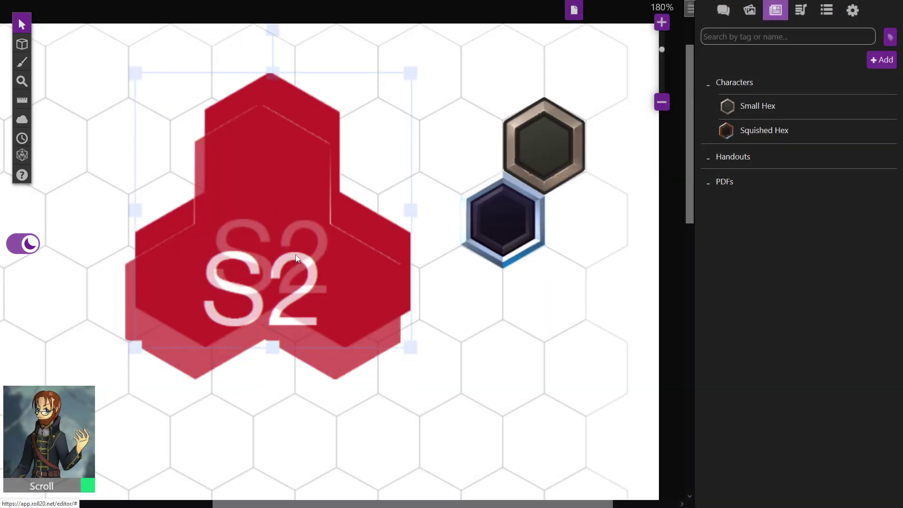
{"action": "left_click_drag", "start_coordinate": [393, 361], "coordinate": [224, 254]}
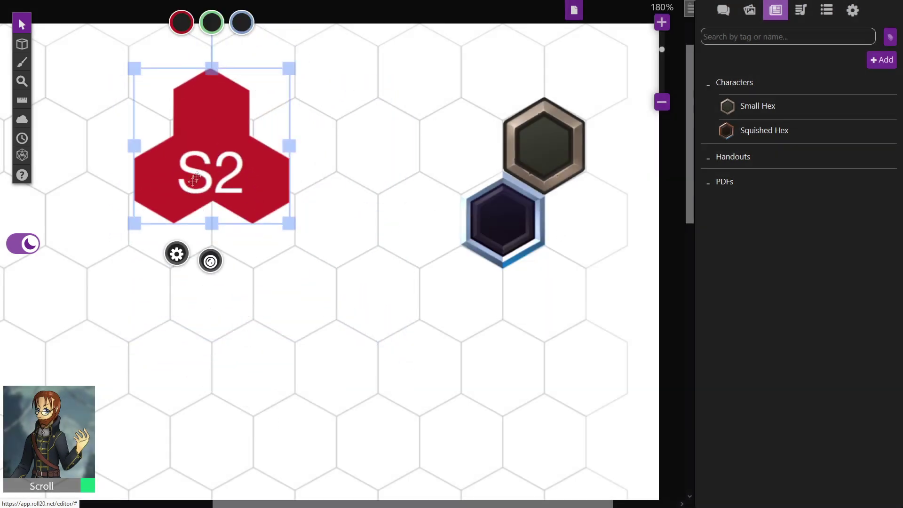
{"action": "left_click_drag", "start_coordinate": [168, 134], "coordinate": [210, 216]}
{"action": "left_click_drag", "start_coordinate": [259, 240], "coordinate": [310, 188]}
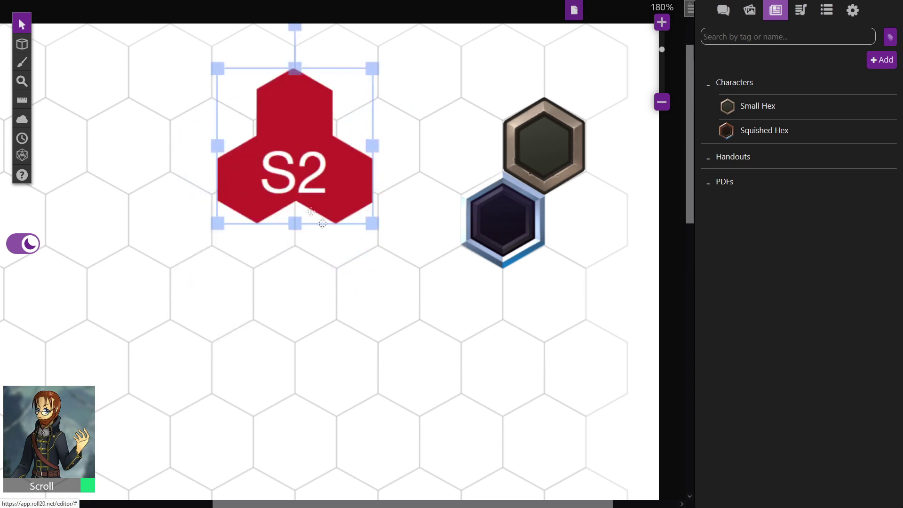
Set the S2 token's dimensions to 150 pixels wide by 150 pixels high
{"action": "right_click", "coordinate": [322, 185]}
{"action": "mouse_move", "coordinate": [357, 168]}
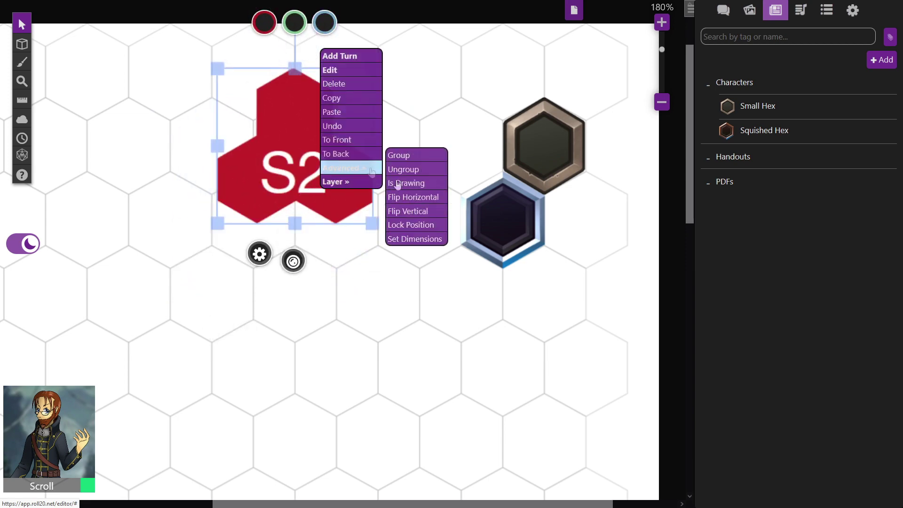
{"action": "left_click", "coordinate": [409, 238]}
{"action": "double_click", "coordinate": [396, 261]}
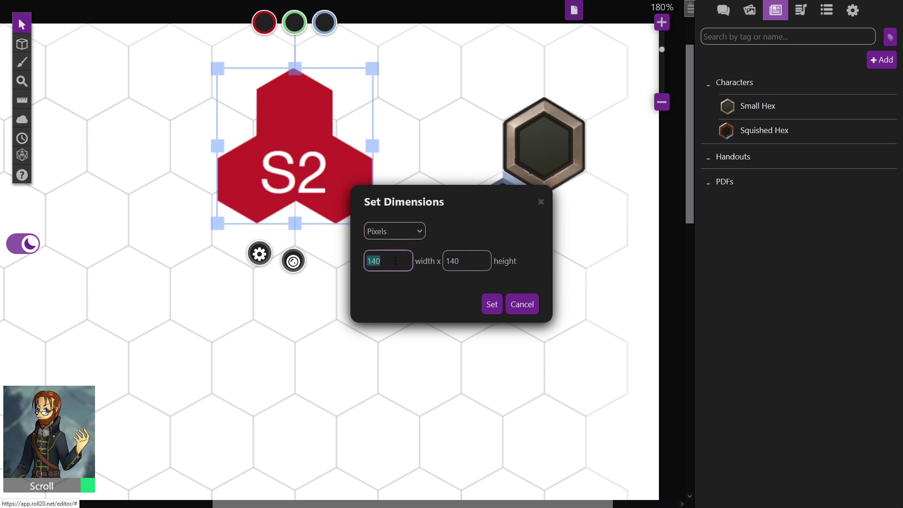
{"action": "type", "text": "15"}
{"action": "key", "text": "Tab"}
{"action": "type", "text": "15"}
{"action": "left_click", "coordinate": [492, 305]}
Move the S2 token so that its three lobes line up with three adjoining grid hexes
{"action": "mouse_move", "coordinate": [318, 206]}
{"action": "left_mouse_down"}
{"action": "mouse_move", "coordinate": [345, 247]}
{"action": "mouse_move", "coordinate": [288, 272]}
{"action": "mouse_move", "coordinate": [214, 240]}
{"action": "mouse_move", "coordinate": [197, 243]}
{"action": "mouse_move", "coordinate": [237, 314]}
{"action": "mouse_move", "coordinate": [336, 308]}
{"action": "mouse_move", "coordinate": [322, 318]}
{"action": "mouse_move", "coordinate": [339, 234]}
{"action": "mouse_move", "coordinate": [318, 214]}
{"action": "mouse_move", "coordinate": [310, 218]}
{"action": "left_mouse_up"}
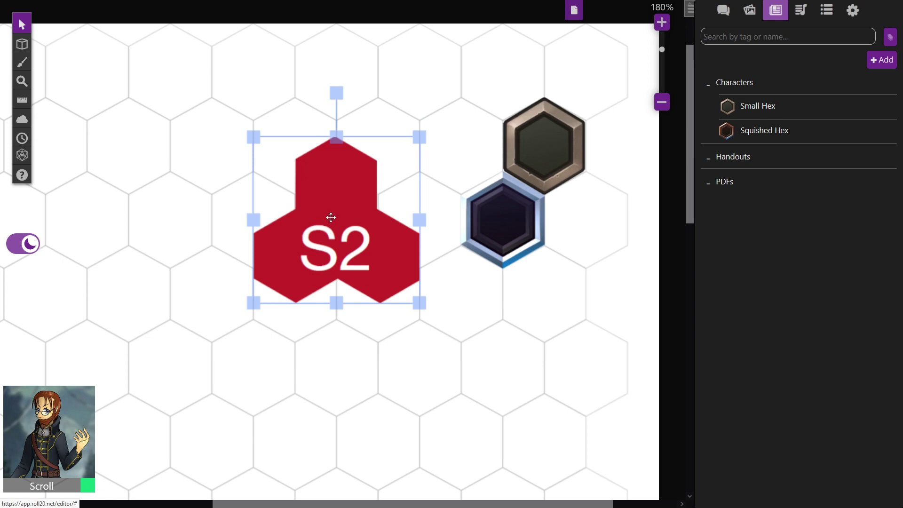
{"action": "left_click_drag", "start_coordinate": [357, 235], "coordinate": [314, 194]}
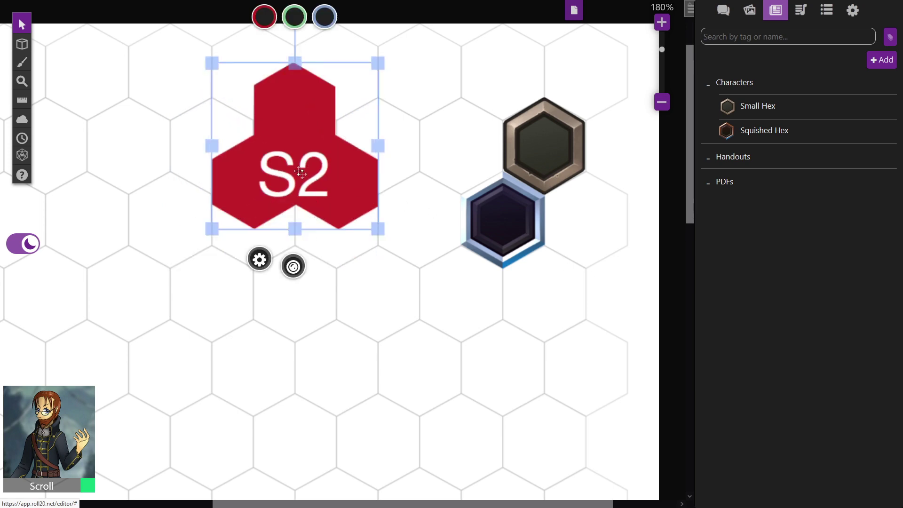
{"action": "left_click_drag", "start_coordinate": [281, 152], "coordinate": [281, 189]}
{"action": "left_click", "coordinate": [436, 99]}
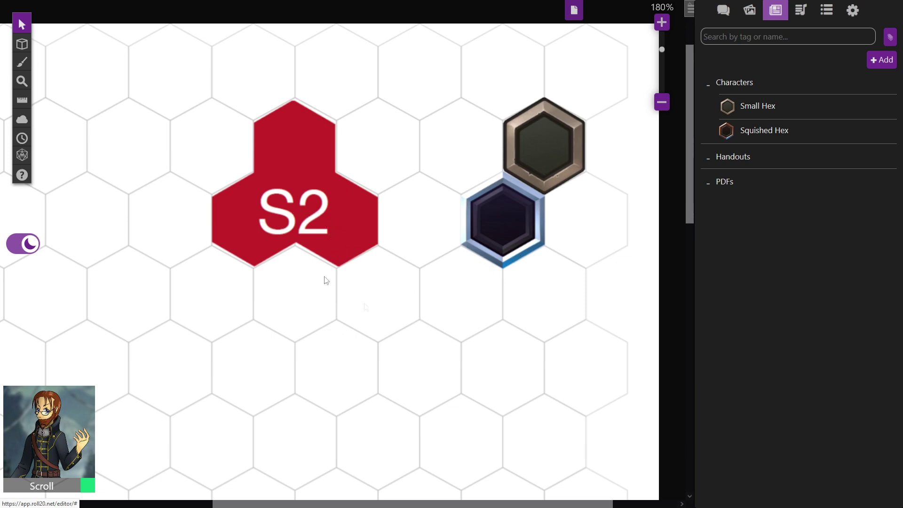
Move the S3 token up two hex rows, keeping it aligned with the grid
{"action": "scroll", "coordinate": [424, 317], "scroll_direction": "down", "scroll_amount": 10}
{"action": "scroll", "coordinate": [386, 321], "scroll_direction": "up", "scroll_amount": 1}
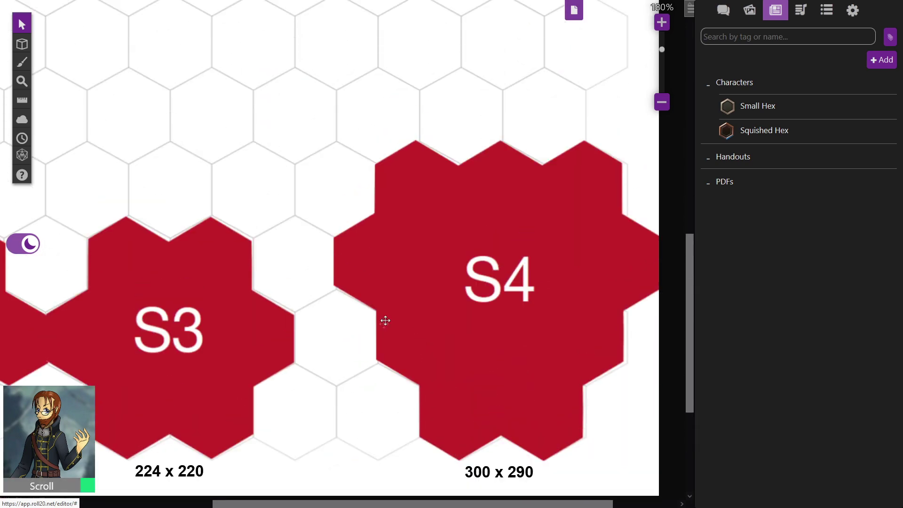
{"action": "scroll", "coordinate": [385, 320], "scroll_direction": "left", "scroll_amount": 5}
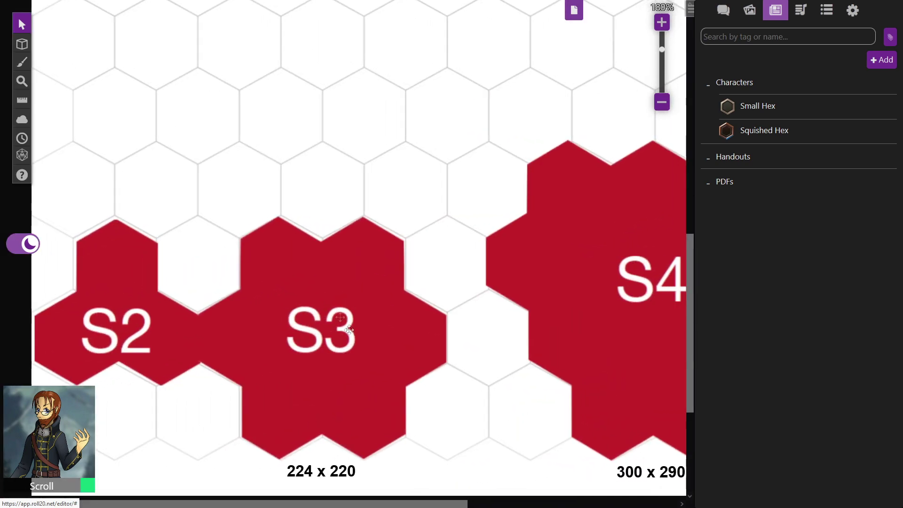
{"action": "left_click_drag", "start_coordinate": [349, 330], "coordinate": [344, 203]}
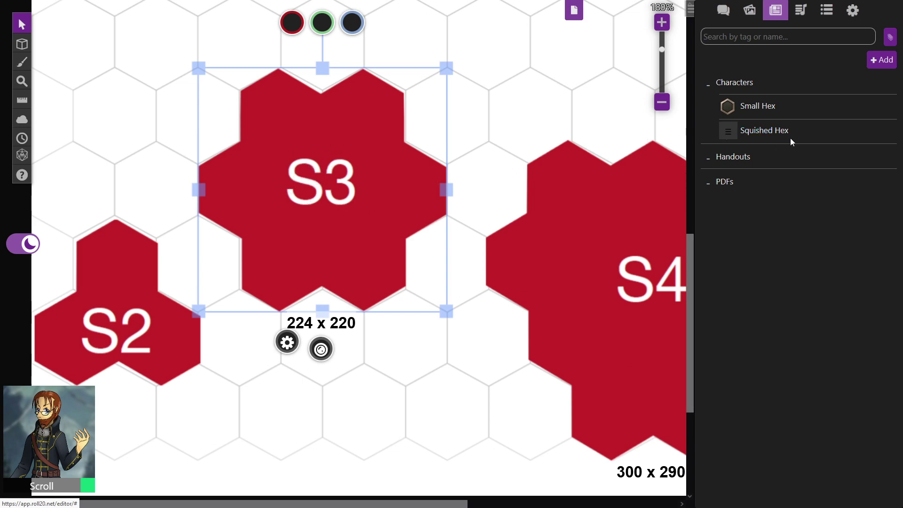
Place a Small Hex token and a Squished Hex token on adjoining hexes between the S3 and S4 tokens
{"action": "left_click_drag", "start_coordinate": [792, 141], "coordinate": [326, 192]}
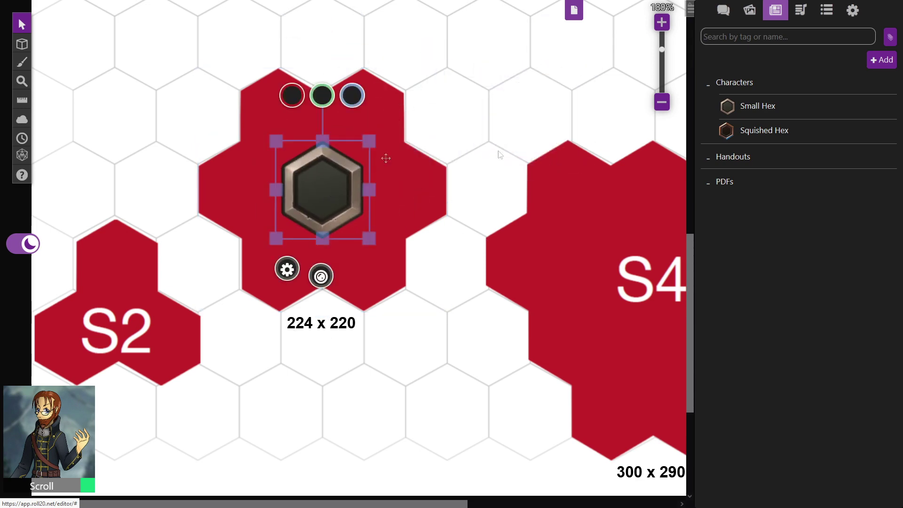
{"action": "left_click_drag", "start_coordinate": [753, 134], "coordinate": [534, 131]}
{"action": "left_click_drag", "start_coordinate": [331, 181], "coordinate": [581, 33]}
{"action": "mouse_move", "coordinate": [317, 203]}
{"action": "left_mouse_down"}
{"action": "mouse_move", "coordinate": [362, 131]}
{"action": "mouse_move", "coordinate": [303, 189]}
{"action": "mouse_move", "coordinate": [306, 214]}
{"action": "left_mouse_up"}
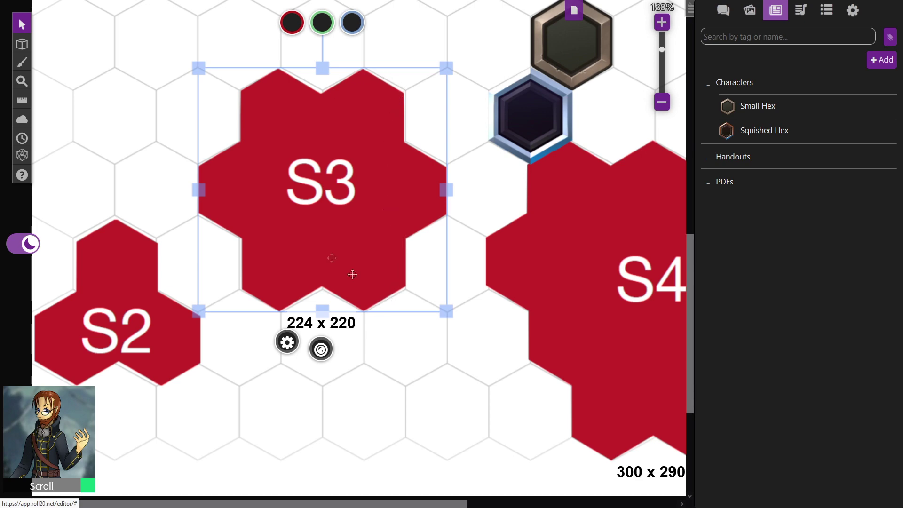
{"action": "mouse_move", "coordinate": [332, 180]}
{"action": "left_mouse_down"}
{"action": "mouse_move", "coordinate": [376, 264]}
{"action": "mouse_move", "coordinate": [335, 193]}
{"action": "left_mouse_up"}
Move the S4 token up one hex row so that it adjoins the S3 token
{"action": "left_click_drag", "start_coordinate": [379, 505], "coordinate": [541, 505]}
{"action": "left_click", "coordinate": [485, 317]}
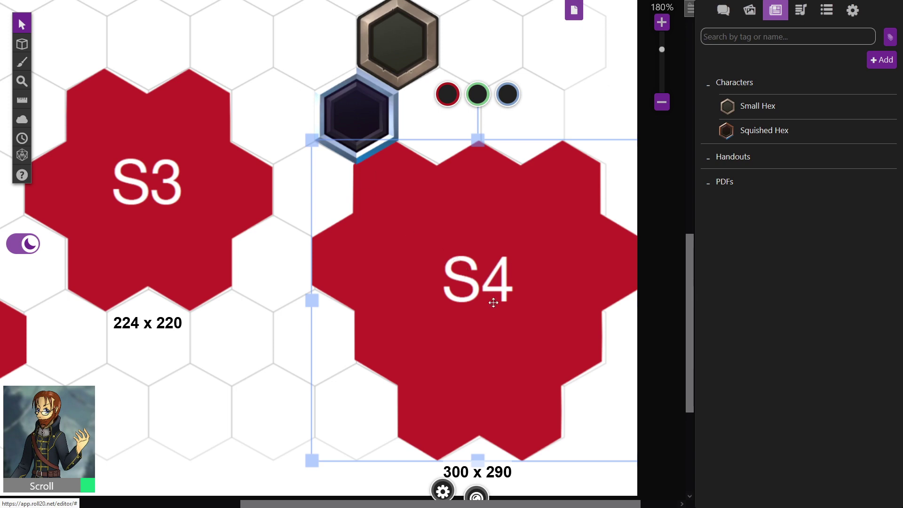
{"action": "left_click_drag", "start_coordinate": [490, 300], "coordinate": [456, 270]}
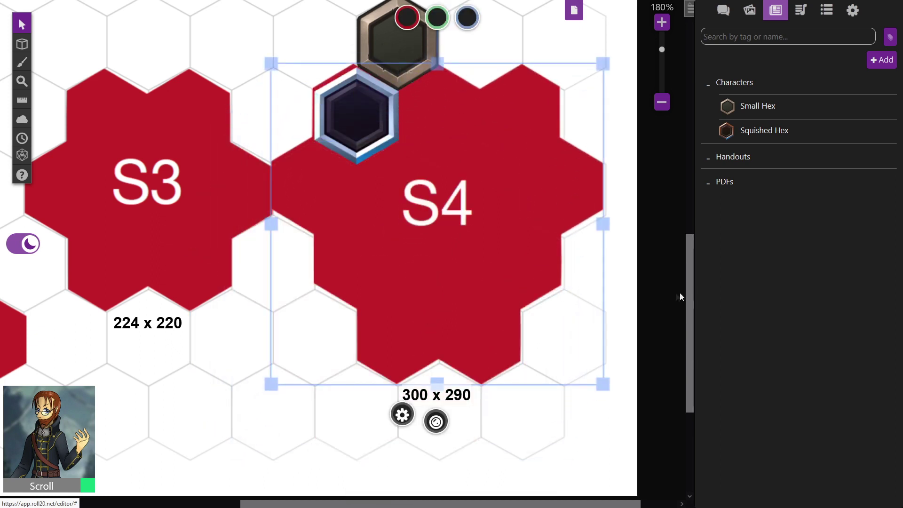
Delete the blue Squished Hex token that overlaps the S4 token
{"action": "scroll", "coordinate": [690, 272], "scroll_direction": "up", "scroll_amount": 3}
{"action": "left_click", "coordinate": [356, 296]}
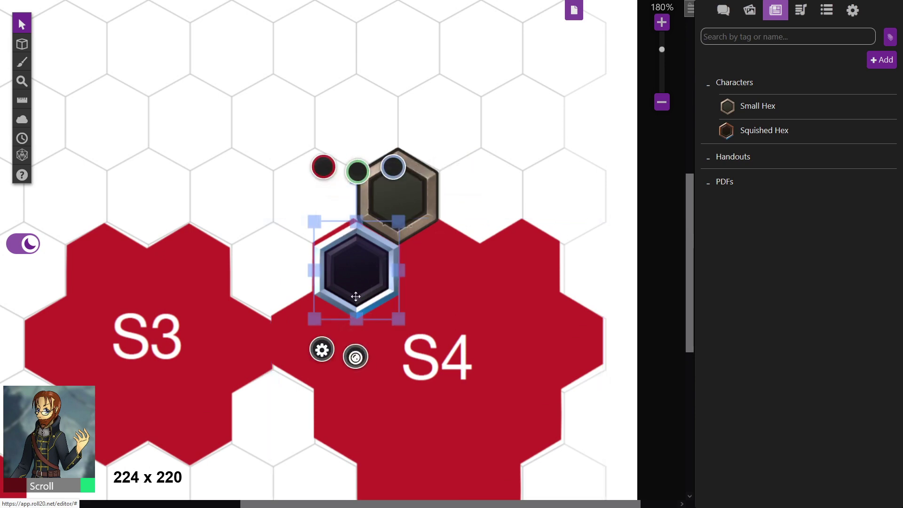
{"action": "key", "text": "Delete"}
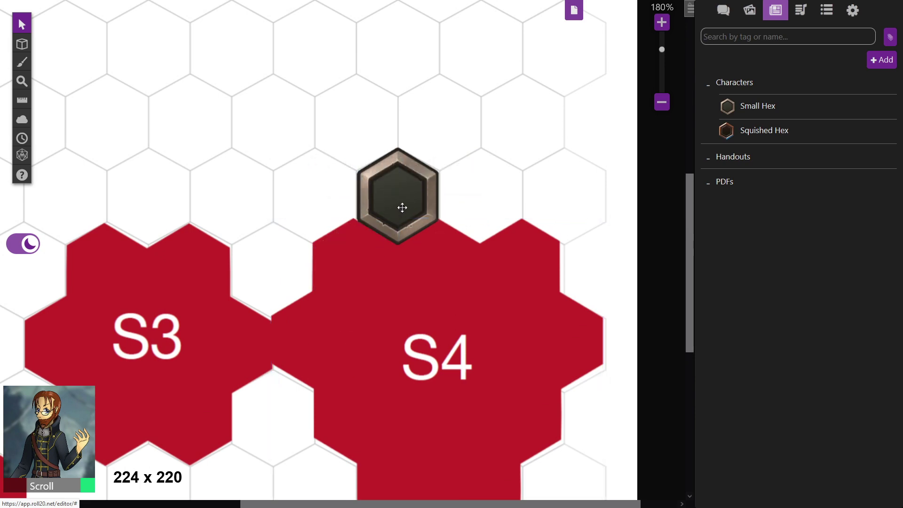
Delete the Small Hex token above the S4 token and move S4 up three hex rows, keeping it aligned with the grid
{"action": "left_click", "coordinate": [403, 208]}
{"action": "key", "text": "Delete"}
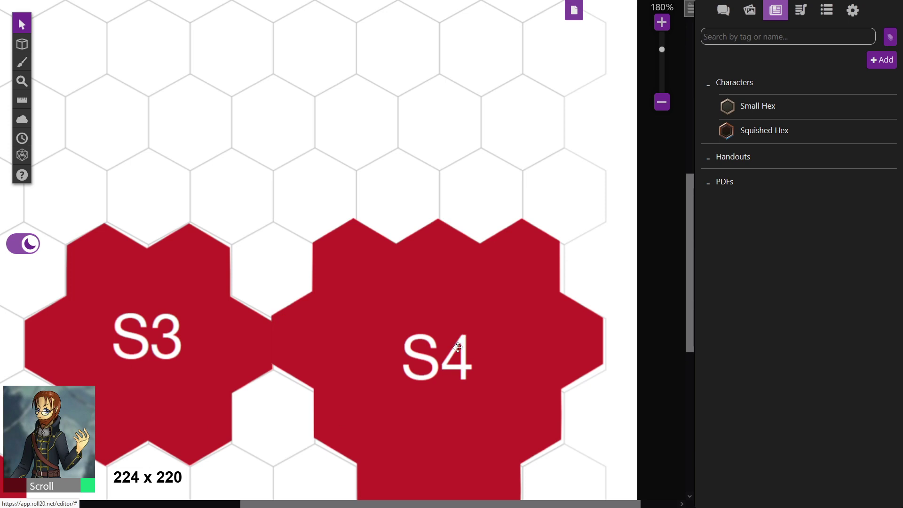
{"action": "left_click_drag", "start_coordinate": [458, 347], "coordinate": [461, 210]}
{"action": "left_click_drag", "start_coordinate": [501, 239], "coordinate": [453, 185]}
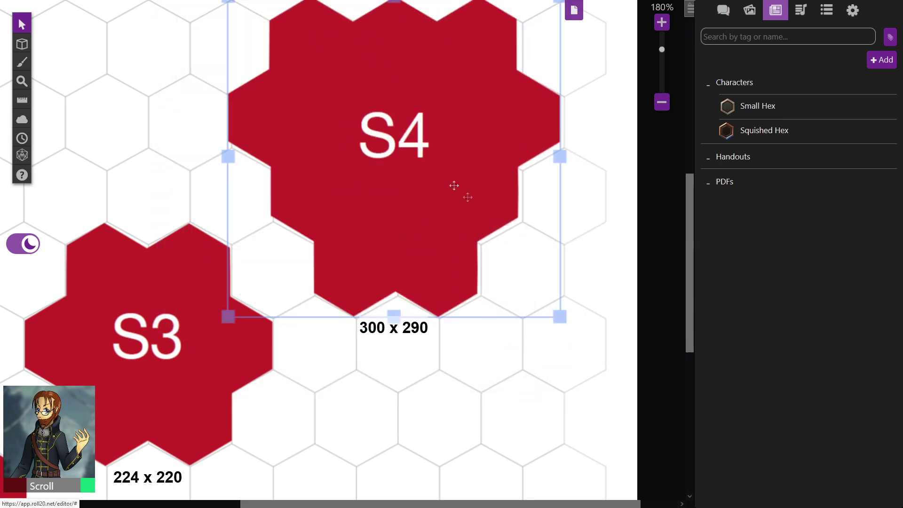
{"action": "scroll", "coordinate": [516, 226], "scroll_direction": "up", "scroll_amount": 5}
{"action": "scroll", "coordinate": [535, 274], "scroll_direction": "down", "scroll_amount": 1}
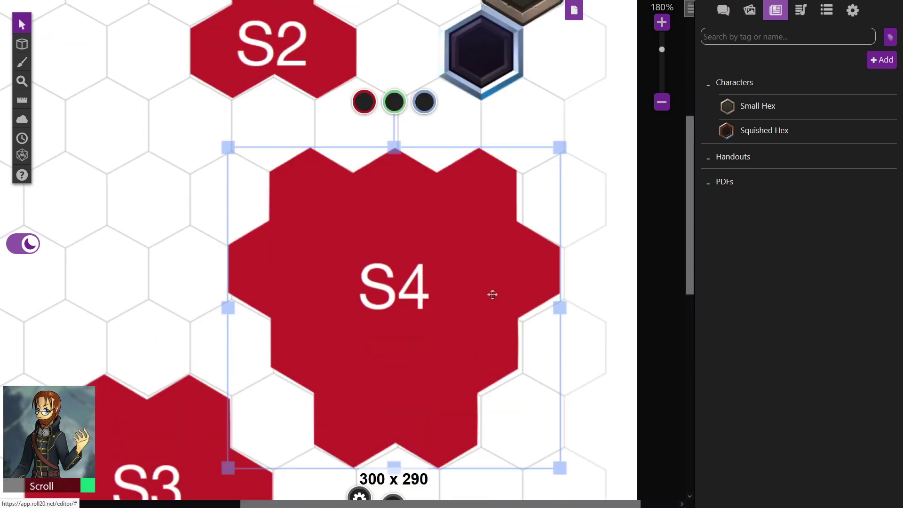
{"action": "left_click", "coordinate": [459, 286]}
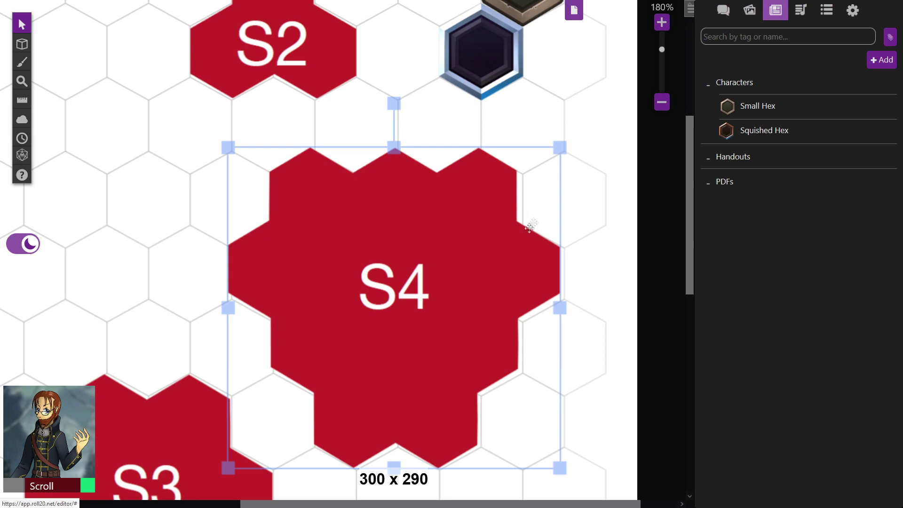
Place three Squished Hex tokens on adjoining hexes directly below the S3 token
{"action": "scroll", "coordinate": [519, 308], "scroll_direction": "down", "scroll_amount": 2}
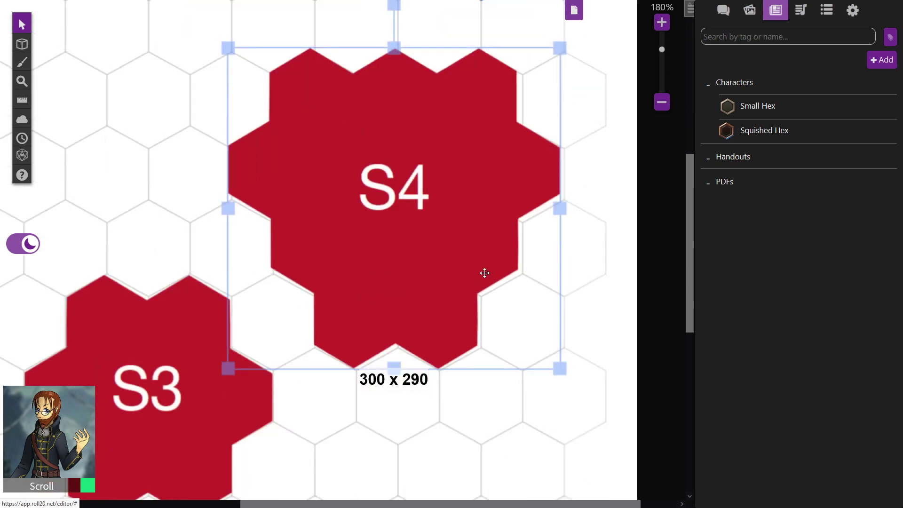
{"action": "scroll", "coordinate": [492, 256], "scroll_direction": "down", "scroll_amount": 4}
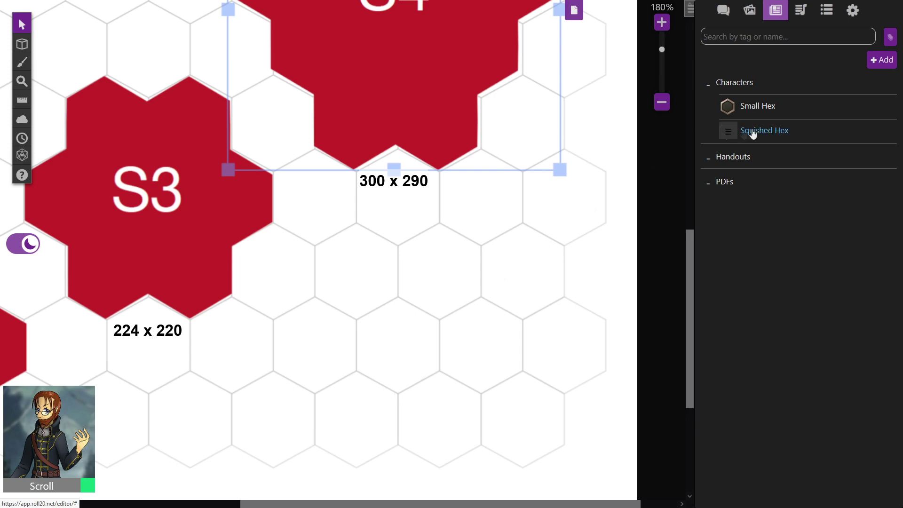
{"action": "left_click_drag", "start_coordinate": [753, 131], "coordinate": [188, 355]}
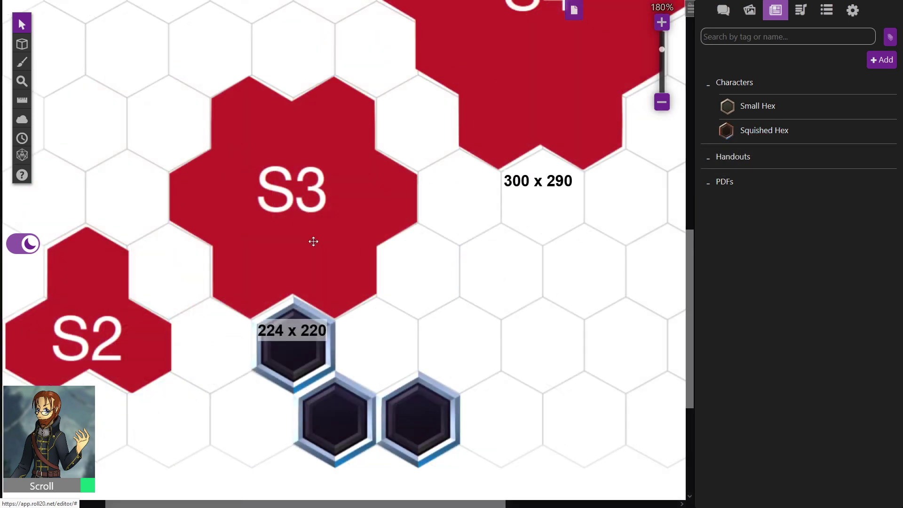
Move the S3 token and the three Squished Hex tokens together up two hex rows so that S3 adjoins S4
{"action": "mouse_move", "coordinate": [313, 240]}
{"action": "left_mouse_down"}
{"action": "mouse_move", "coordinate": [328, 253]}
{"action": "mouse_move", "coordinate": [295, 242]}
{"action": "mouse_move", "coordinate": [311, 250]}
{"action": "left_mouse_up"}
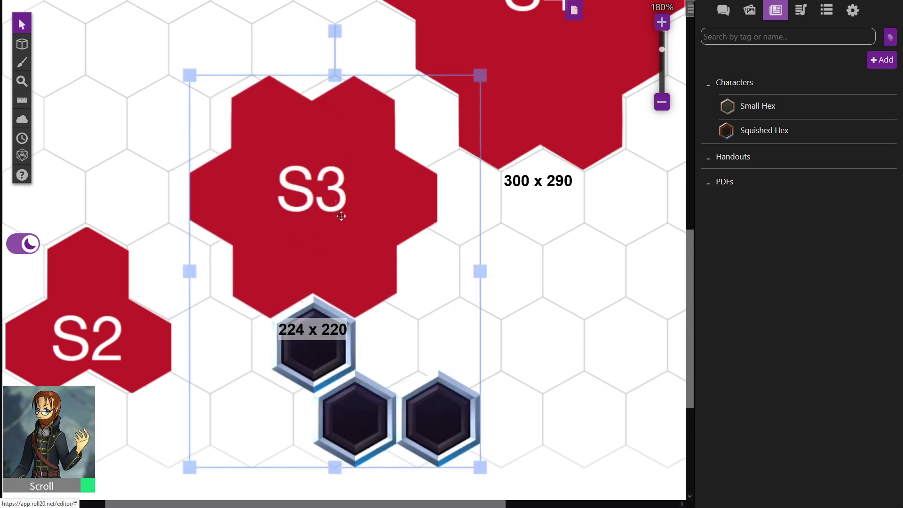
{"action": "left_click_drag", "start_coordinate": [341, 215], "coordinate": [297, 178]}
{"action": "left_click_drag", "start_coordinate": [353, 156], "coordinate": [326, 142]}
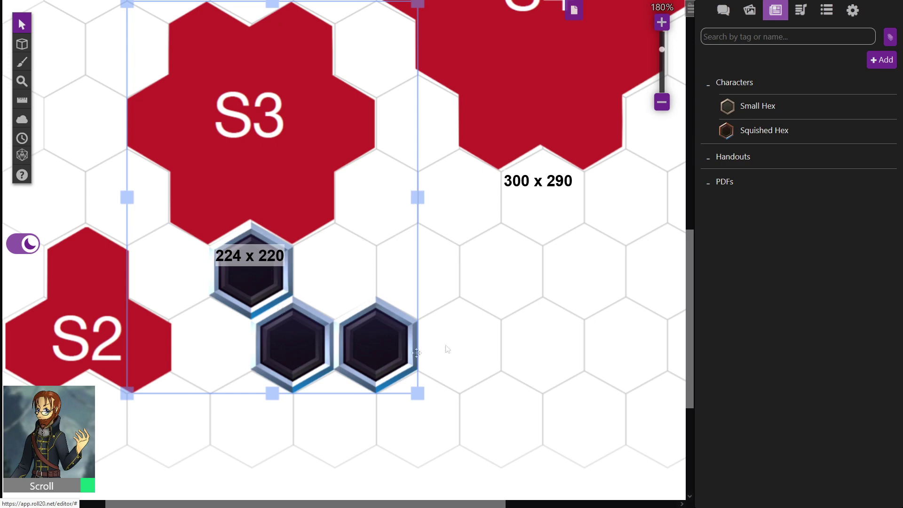
{"action": "scroll", "coordinate": [427, 296], "scroll_direction": "up", "scroll_amount": 2}
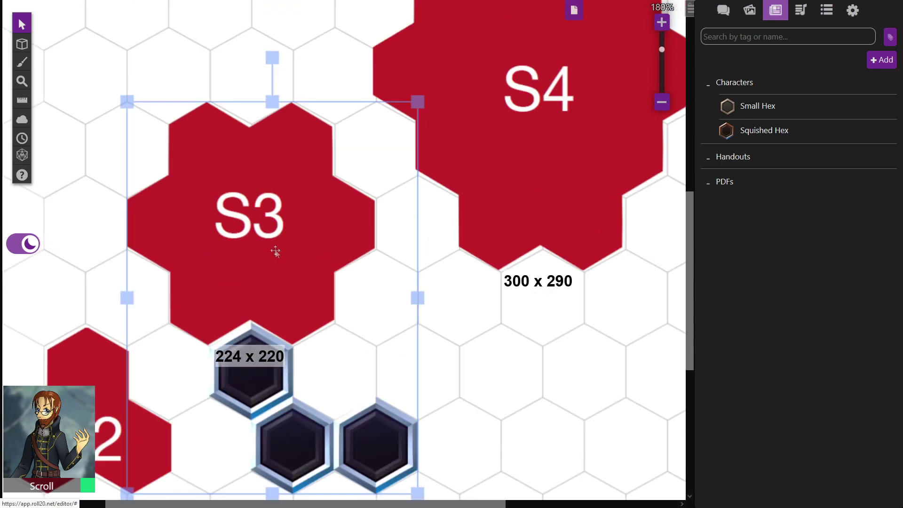
{"action": "left_click_drag", "start_coordinate": [275, 251], "coordinate": [314, 178]}
{"action": "scroll", "coordinate": [315, 178], "scroll_direction": "up", "scroll_amount": 1}
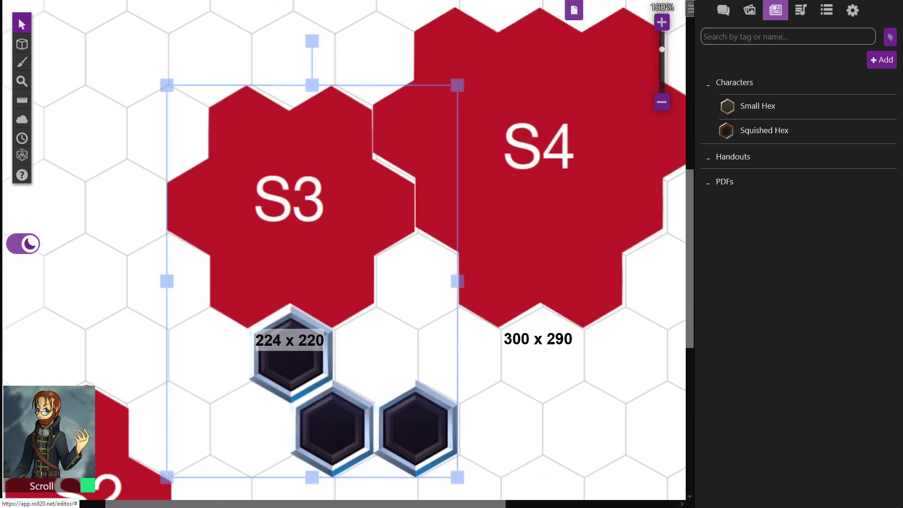